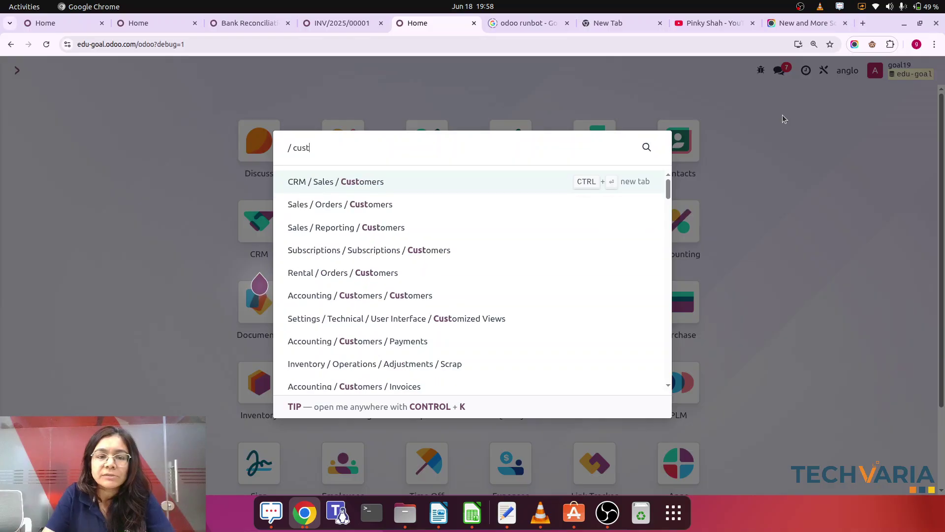
Create and save the customer 'Test customer', then search the menus for 'inv'
left_click(364, 183)
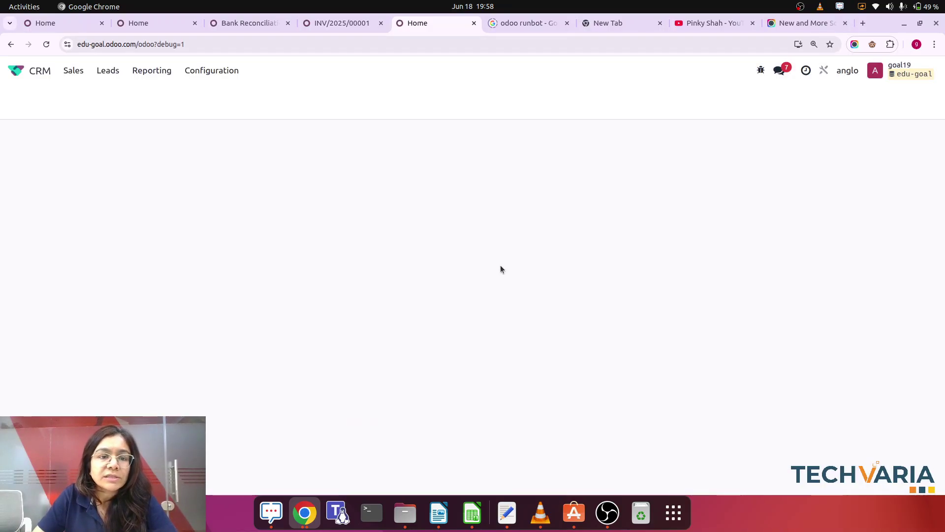
left_click(22, 101)
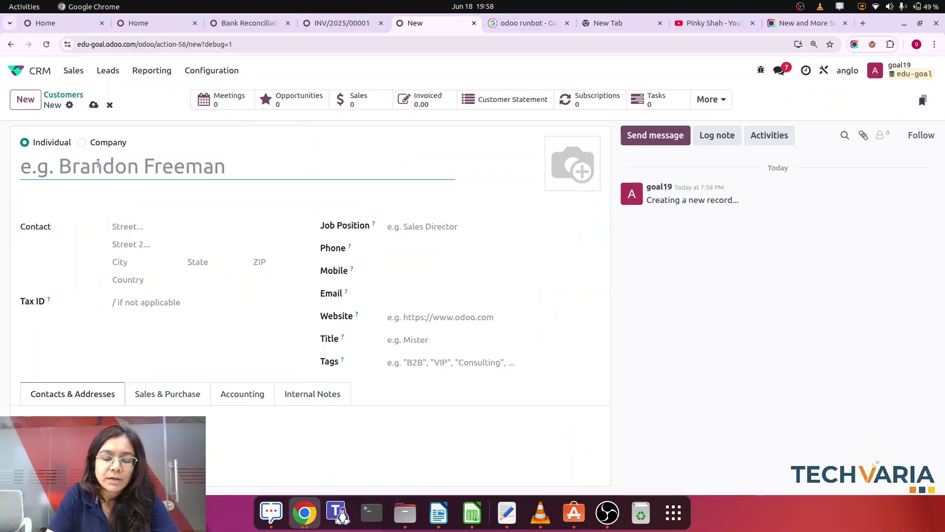
type("Test custo")
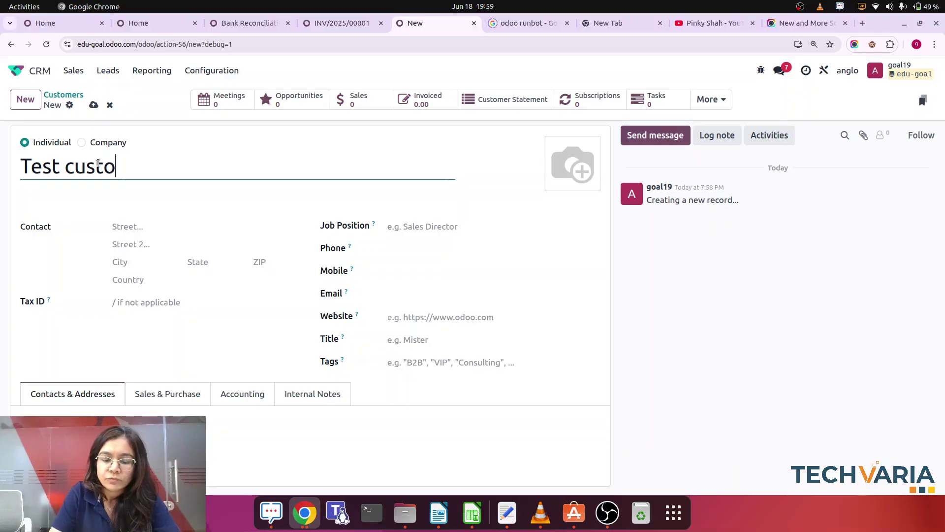
type("mer")
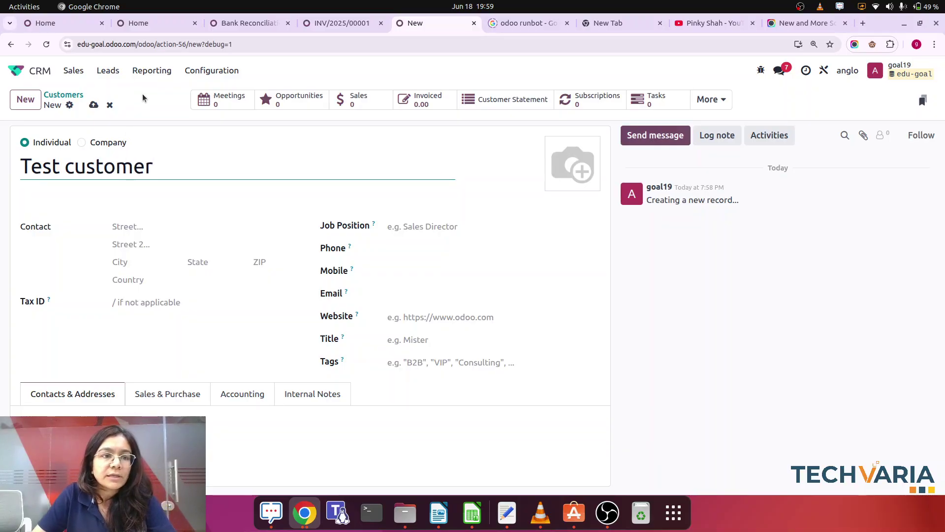
left_click(90, 106)
left_click(127, 105)
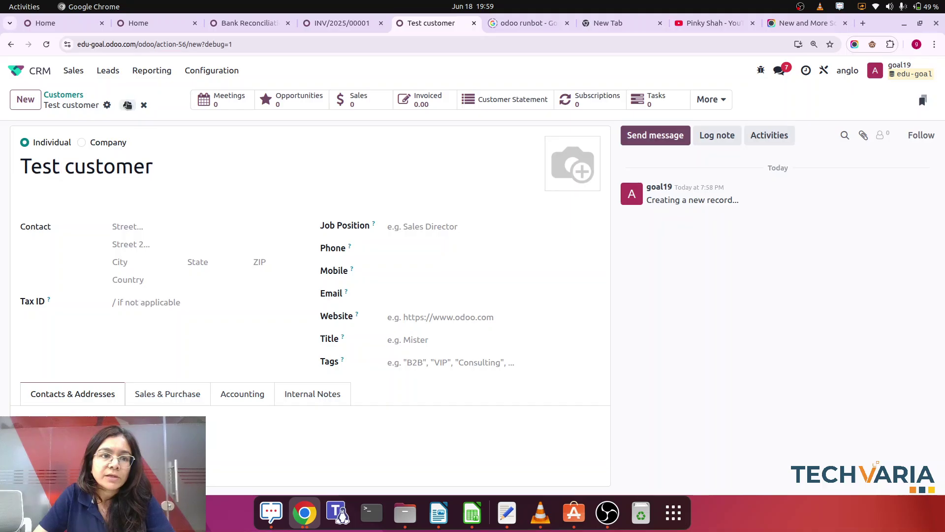
left_click(16, 73)
type("inv")
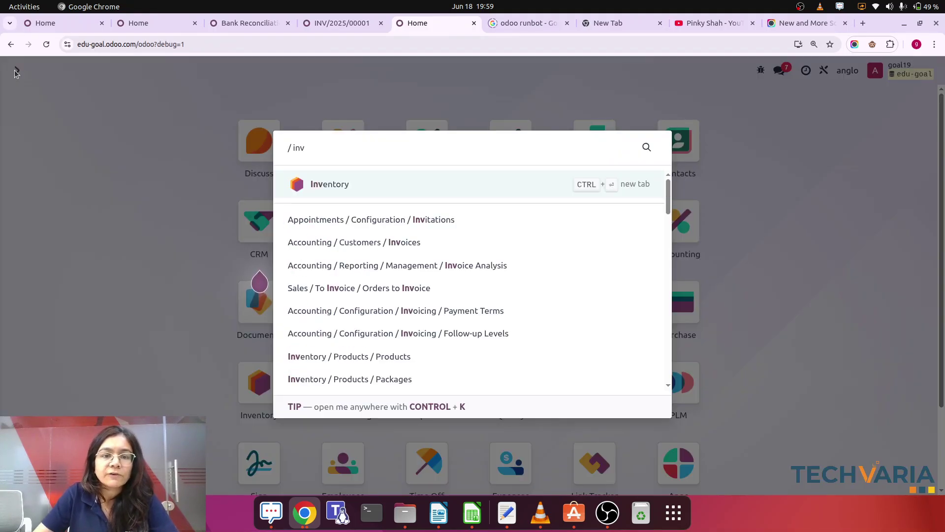
Start a new customer invoice for Test customer with a cabinet 2 line
left_click(398, 243)
left_click(25, 99)
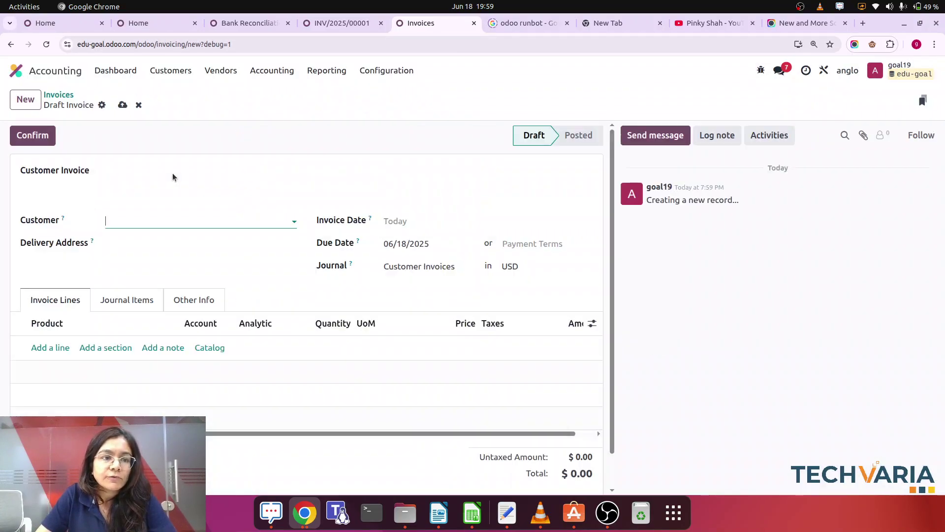
type("test")
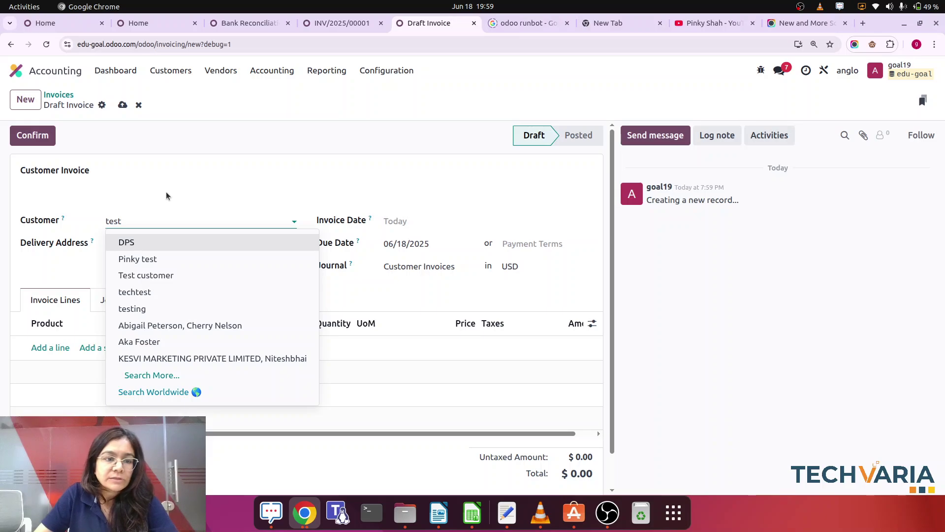
left_click(169, 281)
left_click(51, 347)
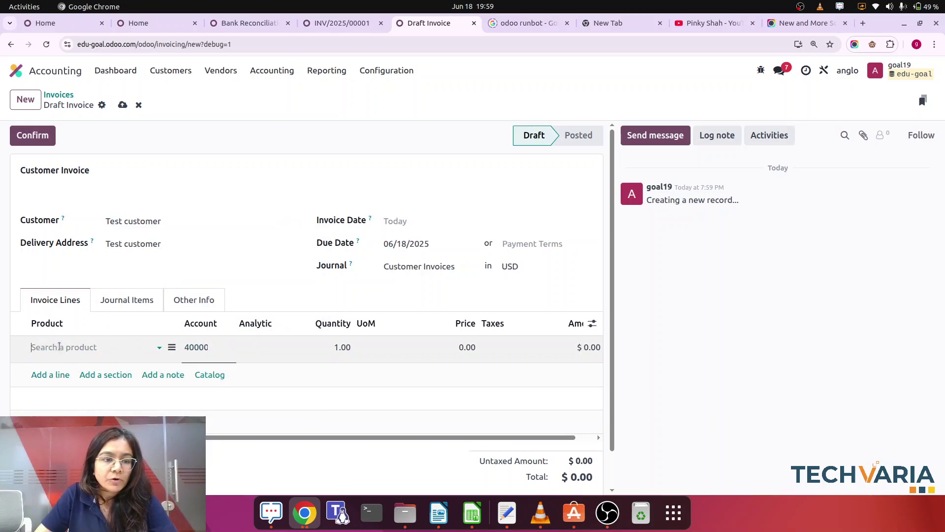
left_click(61, 210)
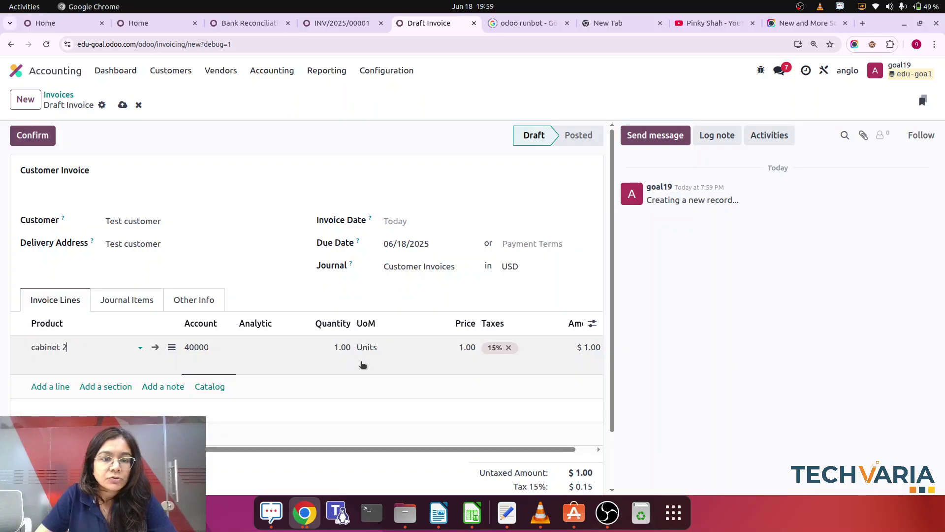
Set the line to quantity 1 at 5,000.00 without the 15% tax, and post the invoice
left_click(326, 346)
type("5")
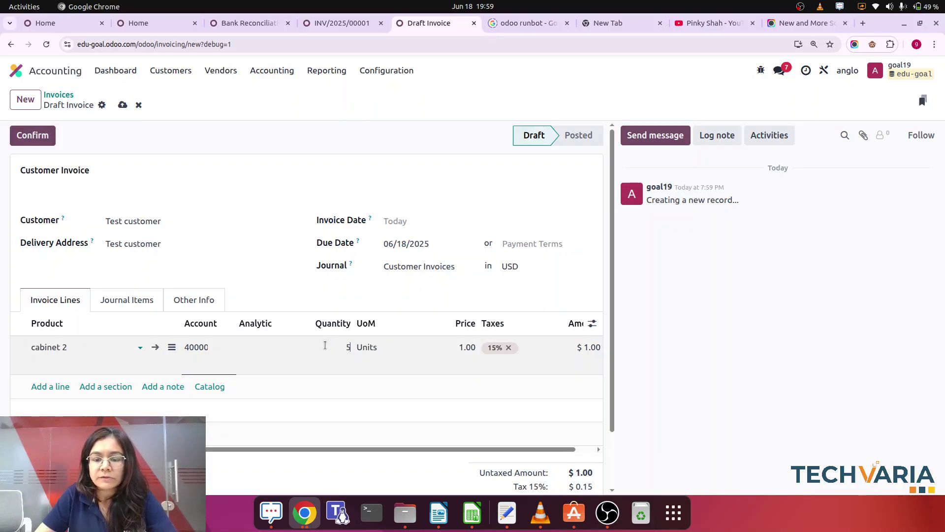
type("0,000")
left_click(661, 361)
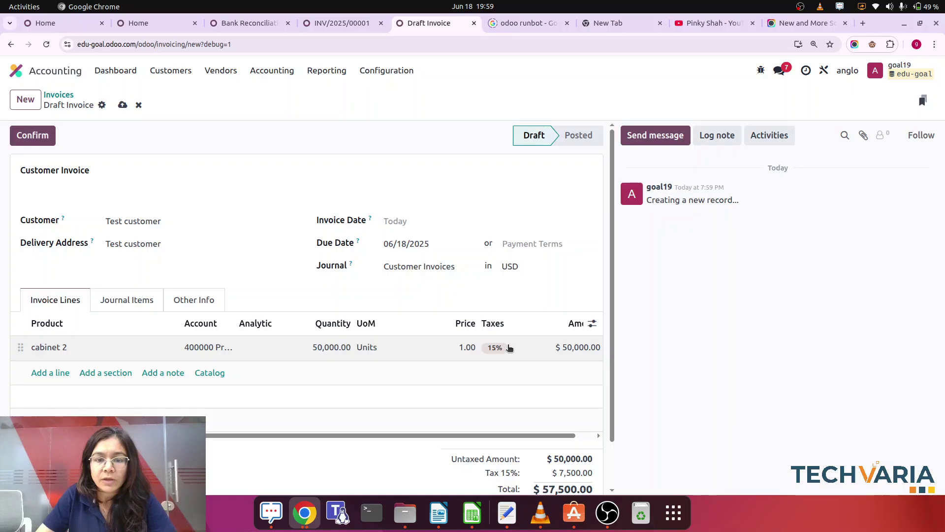
left_click(513, 349)
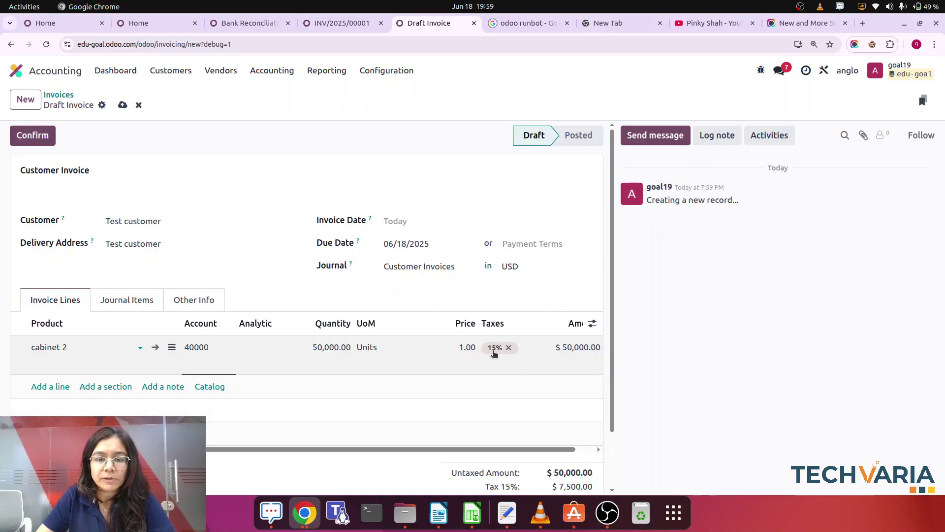
left_click(508, 347)
left_click(329, 354)
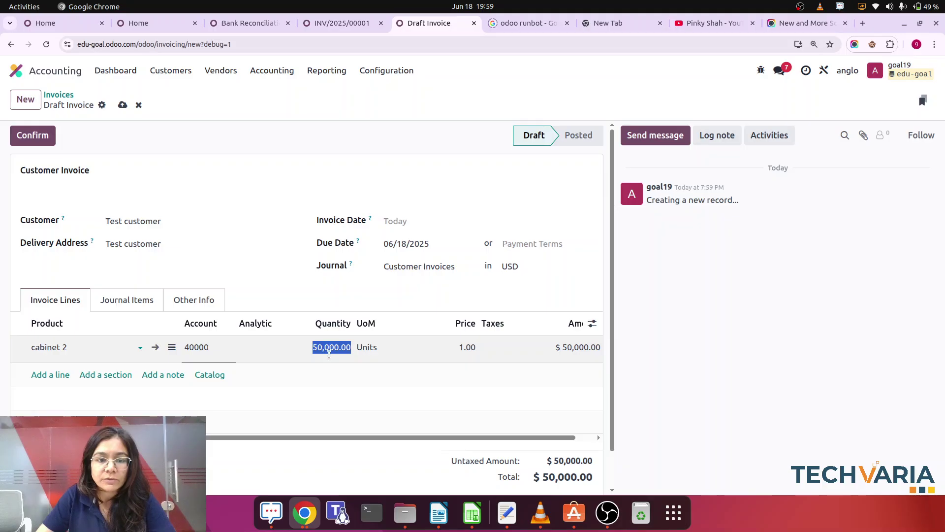
type("1")
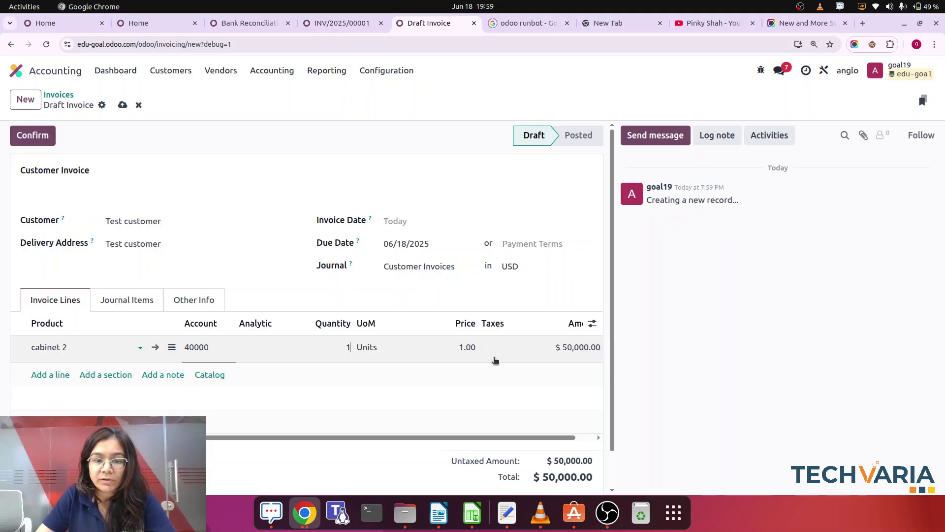
left_click(453, 341)
type("5,0")
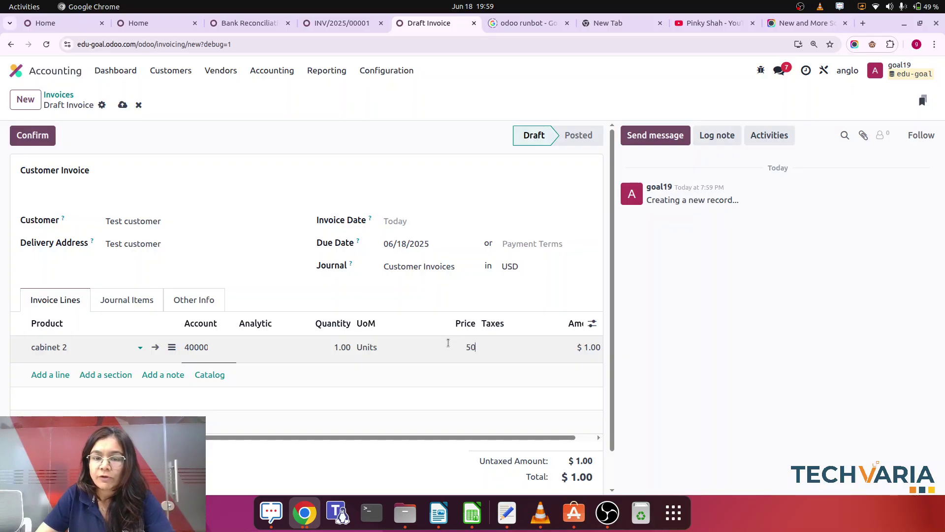
type("00")
left_click(745, 385)
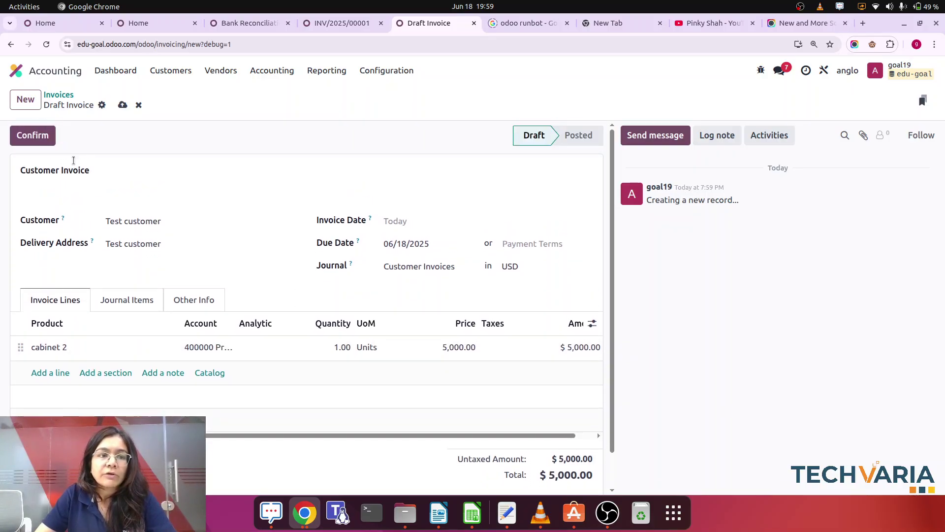
left_click(43, 143)
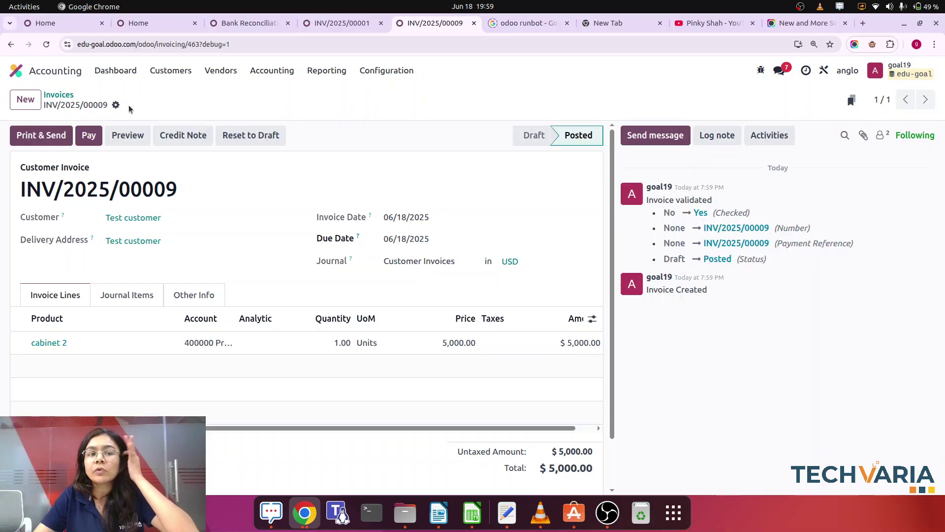
Duplicate the invoice as cabinet 1 at 3,000 and post it as INV/2025/00010
left_click(116, 106)
left_click(143, 152)
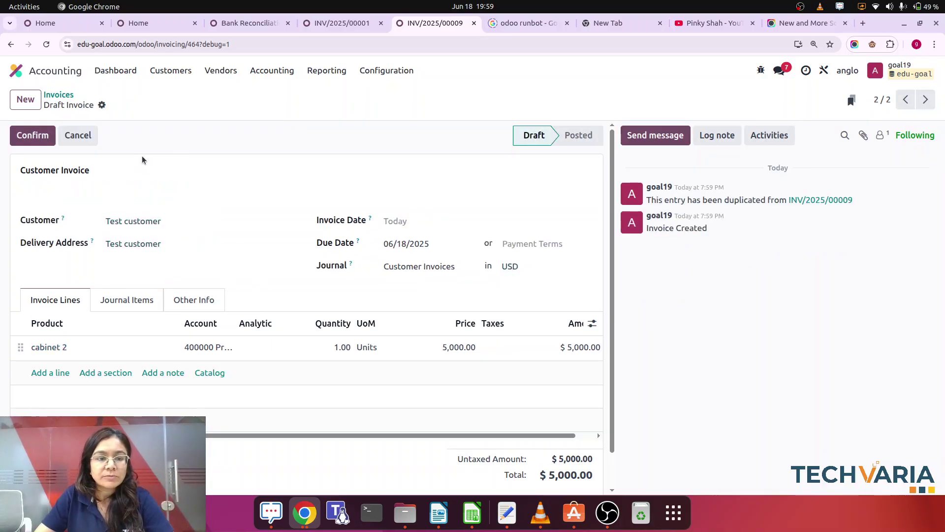
left_click(81, 346)
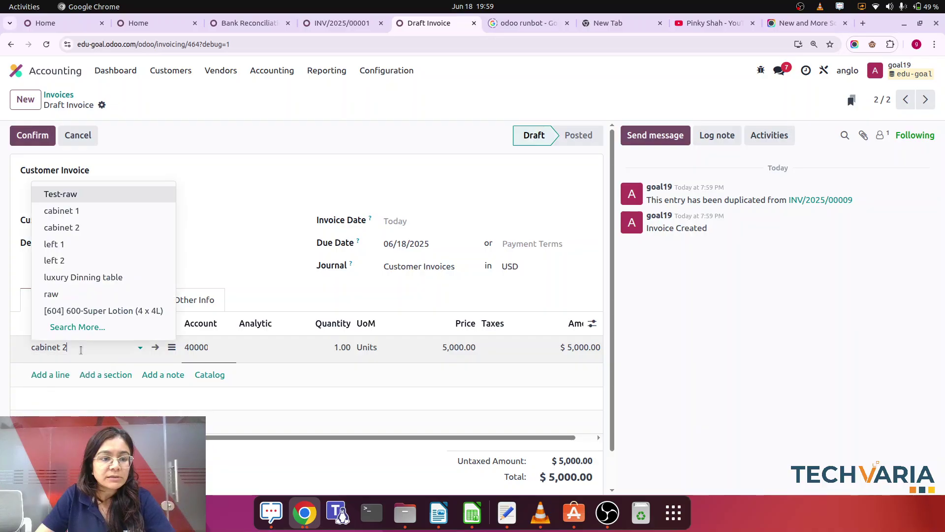
left_click(84, 208)
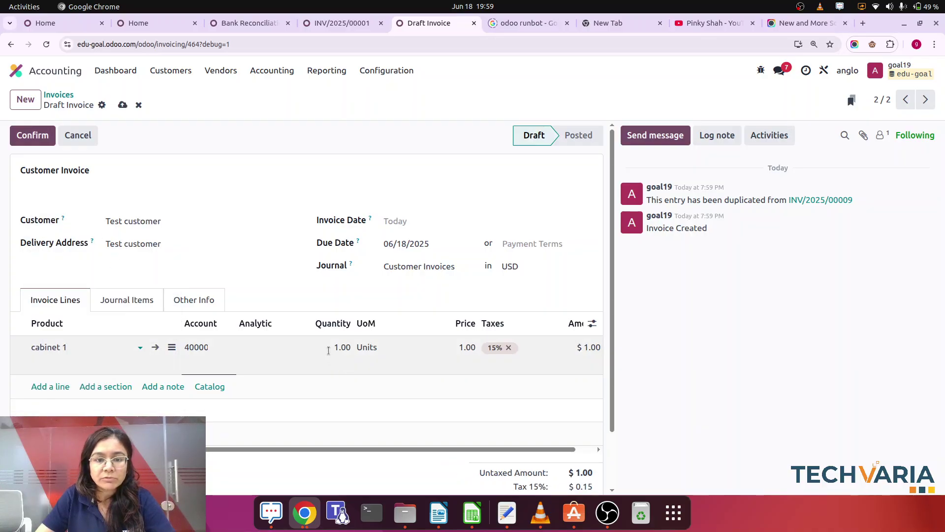
left_click(457, 348)
type("3,0")
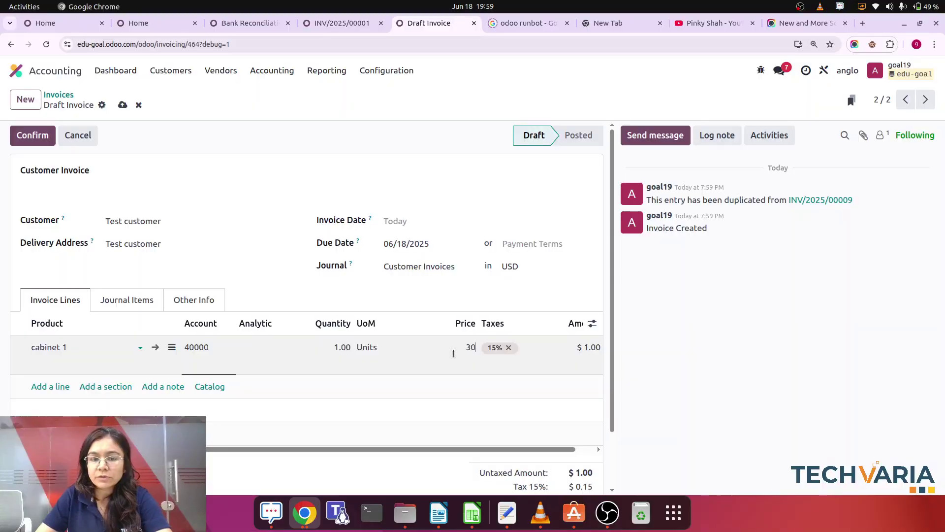
type("00")
left_click(748, 395)
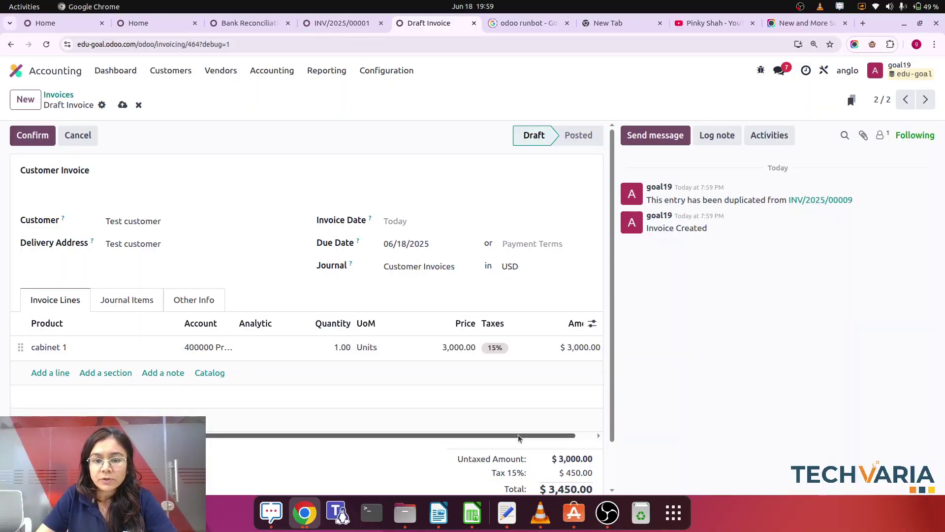
left_click(480, 350)
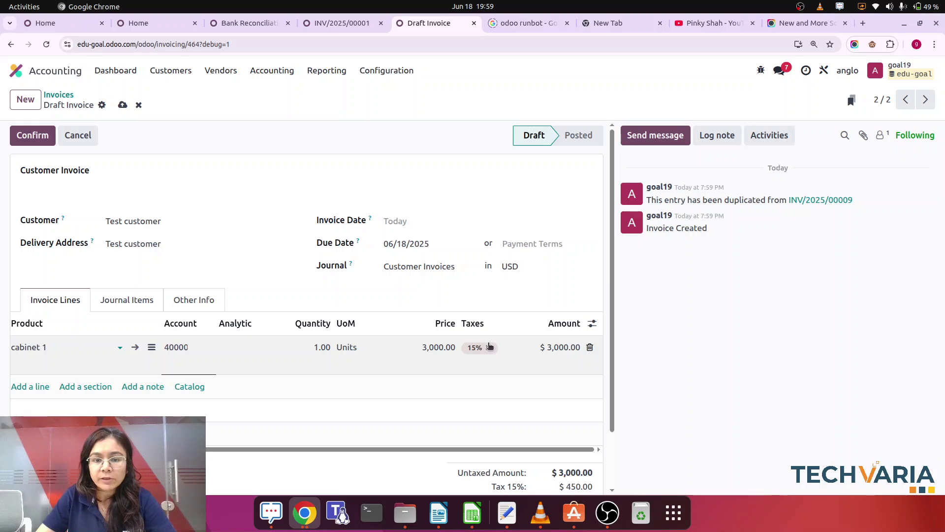
left_click(489, 347)
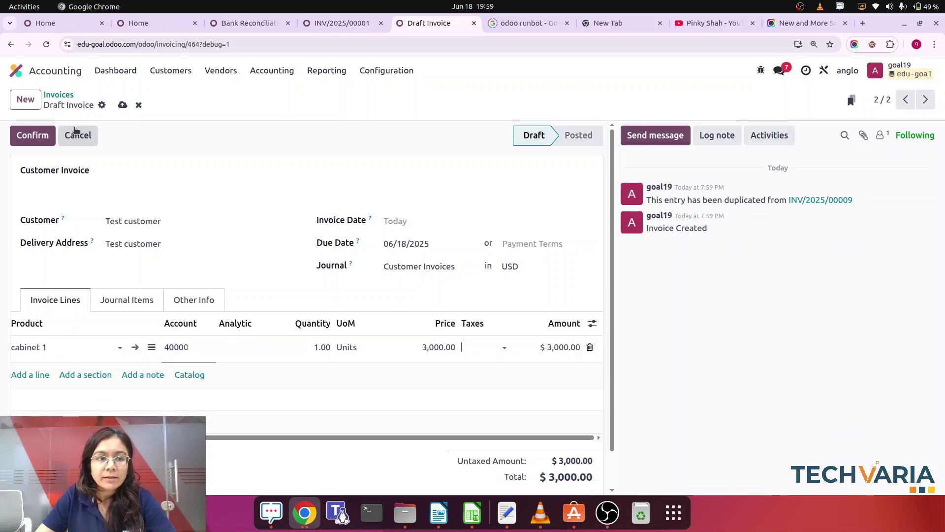
left_click(33, 136)
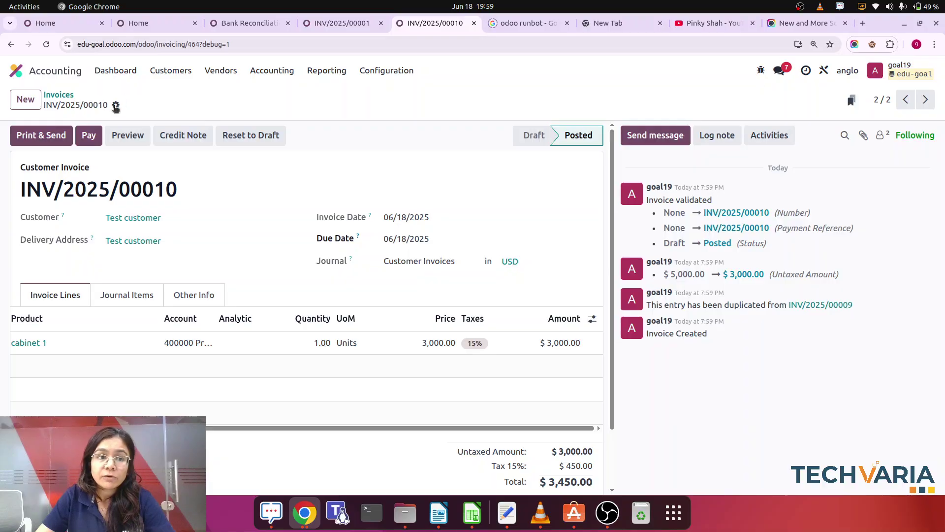
Duplicate again for a luxury Dinning table at 7,000.00 without tax, and post INV/2025/00011
left_click(115, 105)
left_click(150, 153)
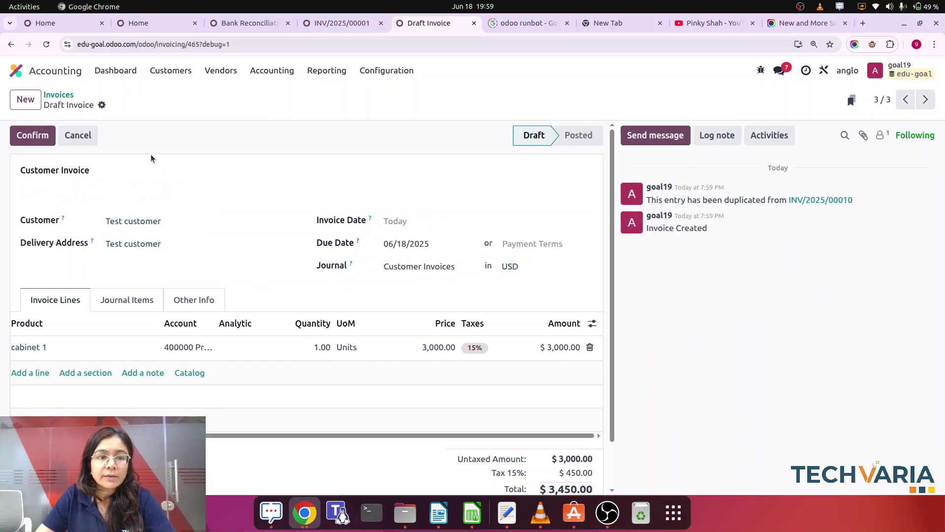
left_click(74, 350)
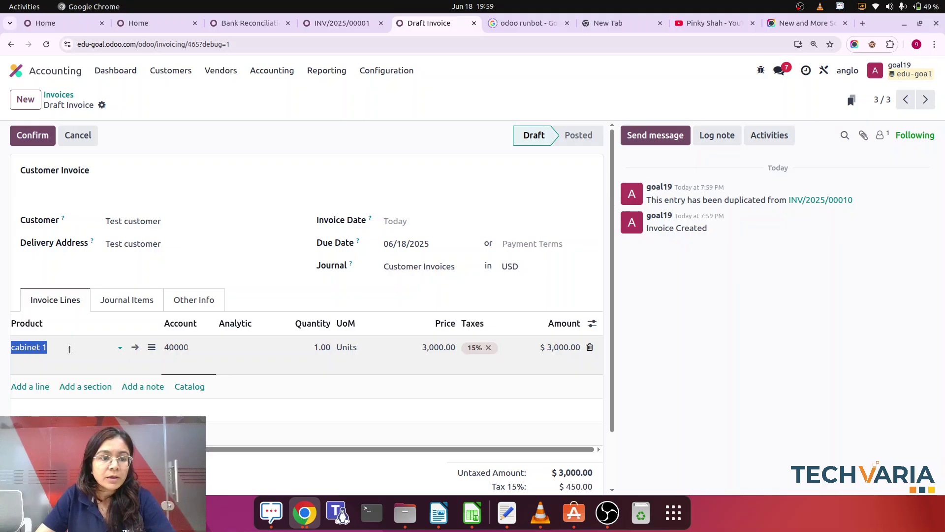
left_click(74, 347)
left_click(73, 276)
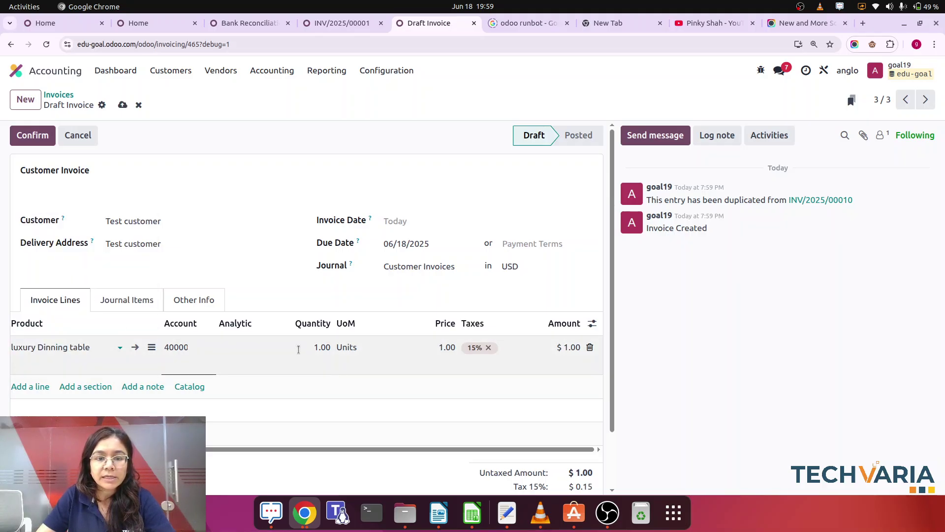
left_click(438, 347)
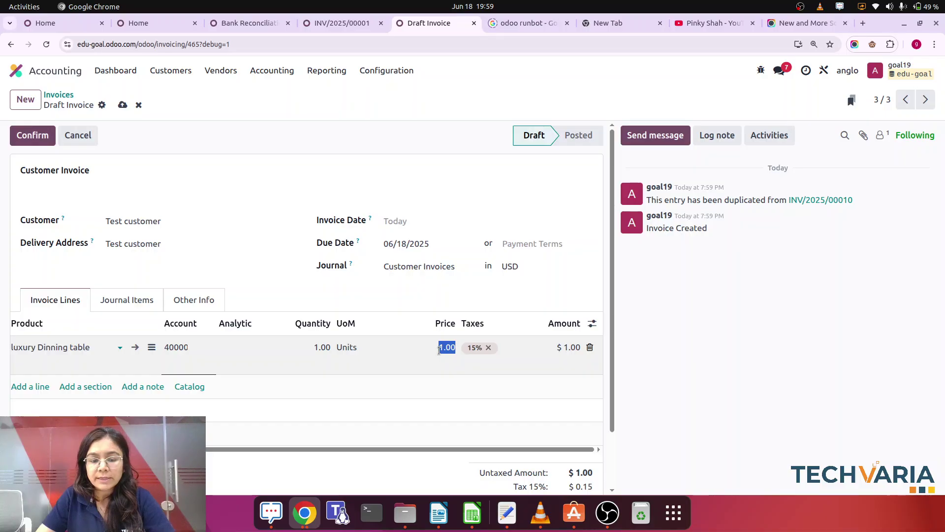
type("7")
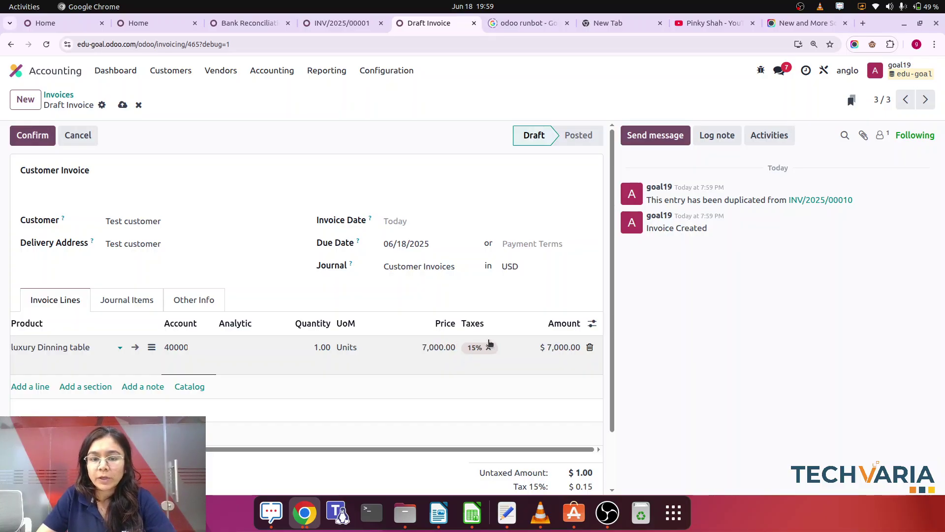
left_click(489, 347)
left_click(32, 135)
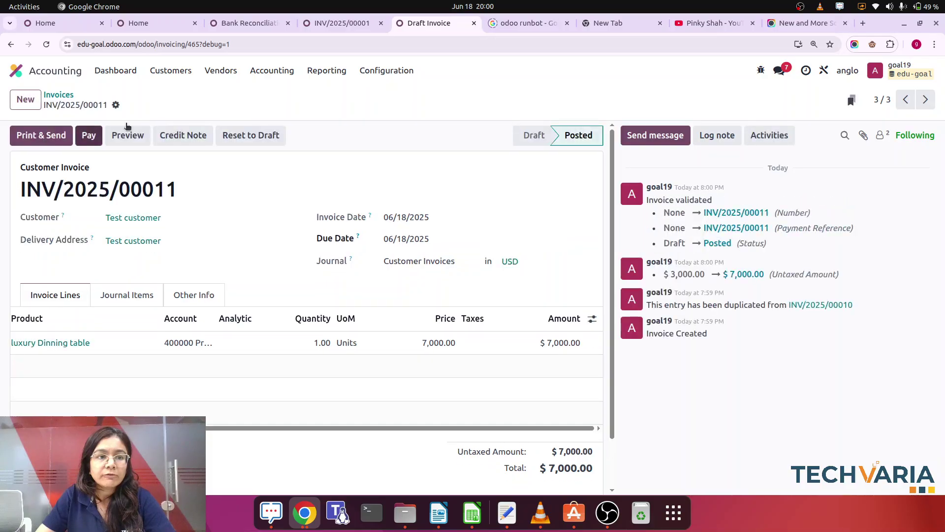
left_click(173, 71)
left_click(173, 94)
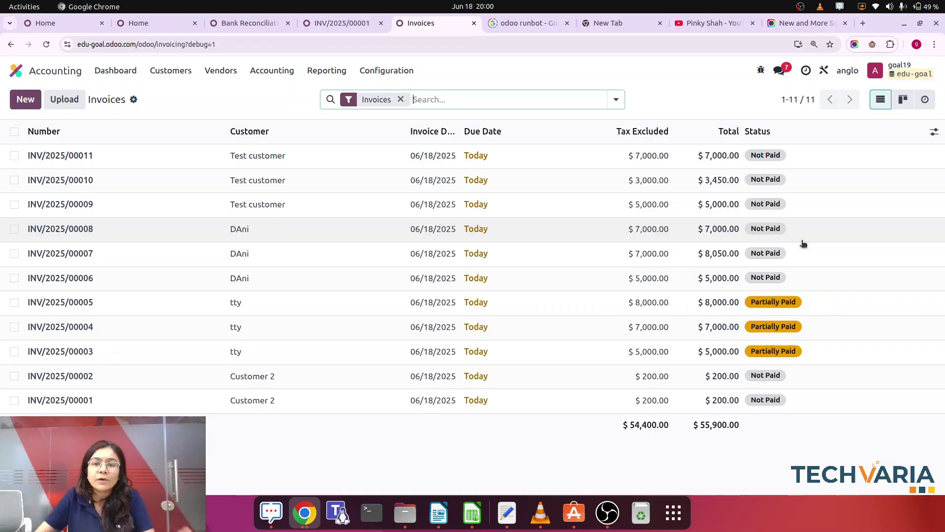
Return to the Accounting dashboard after checking the three Not Paid Test customer invoices
left_click(116, 72)
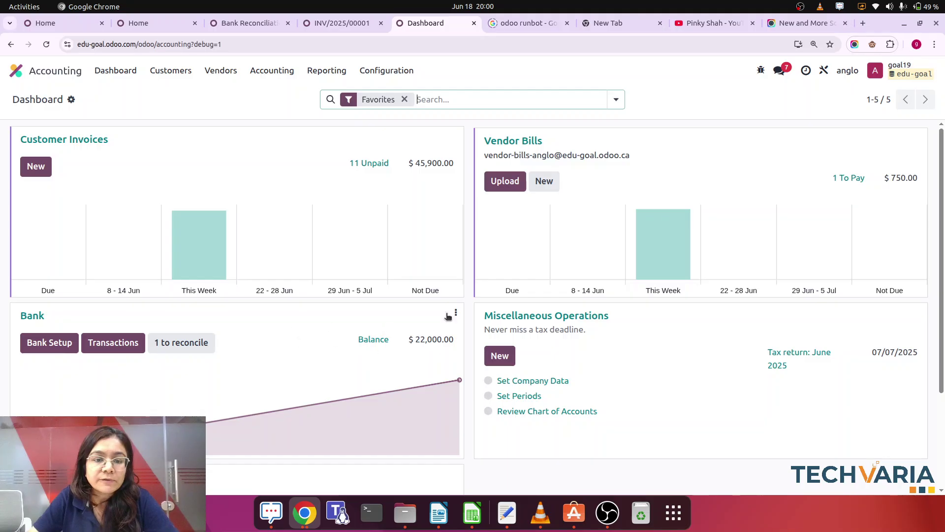
Add a 10000 bank statement line for Test customer labelled 'lump sum amount'
left_click(126, 344)
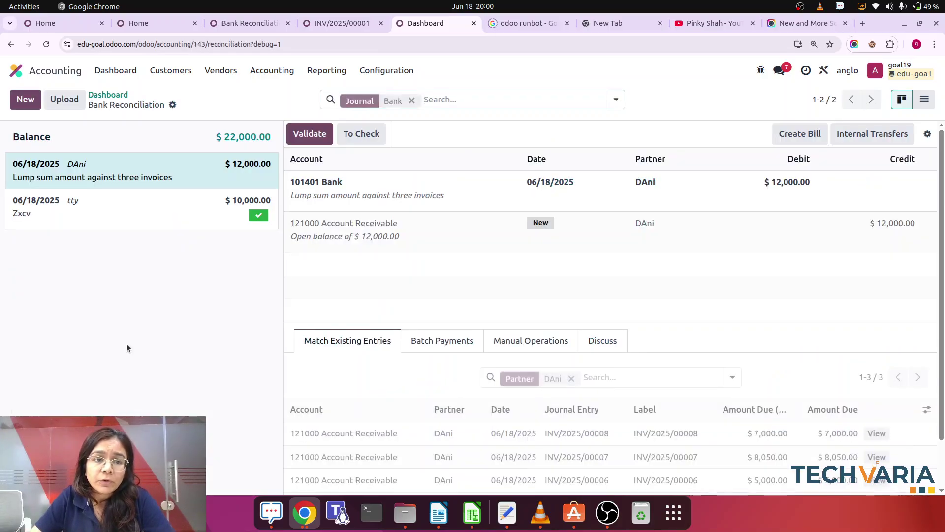
left_click(26, 99)
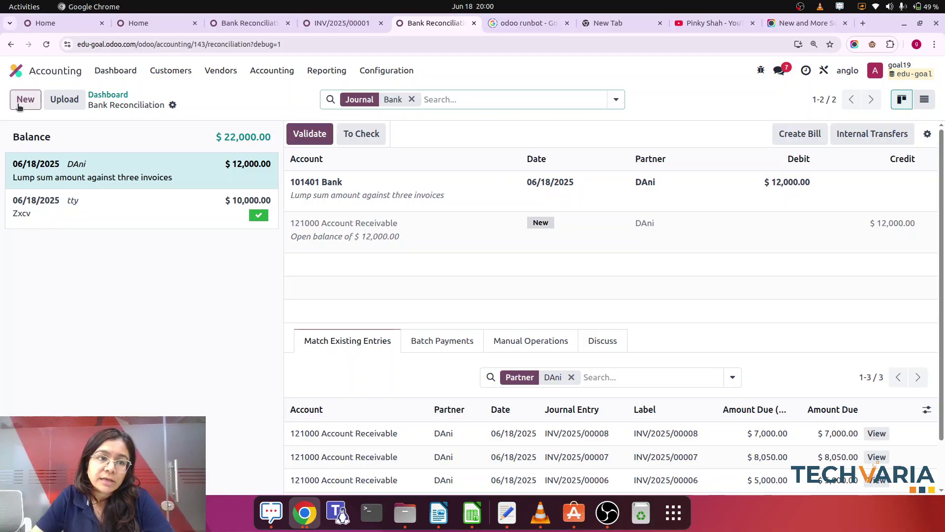
left_click(89, 167)
type("te")
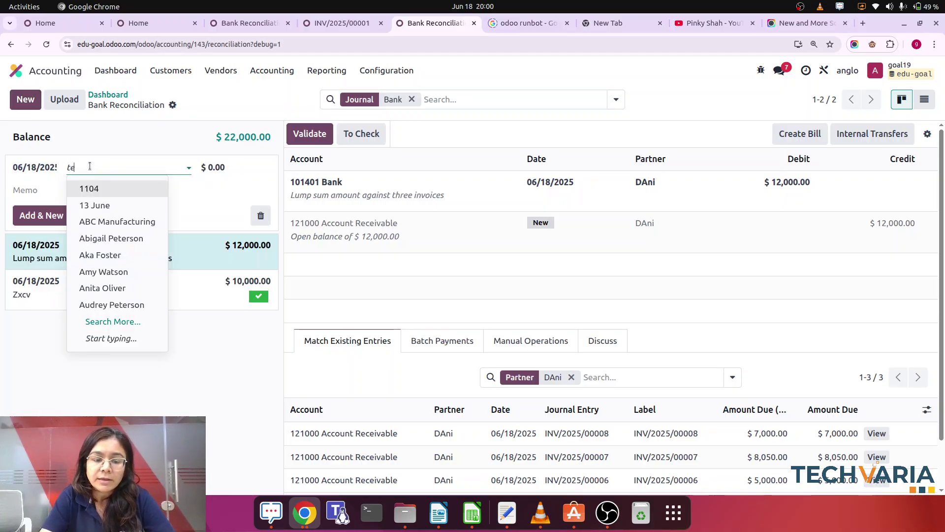
type("tt")
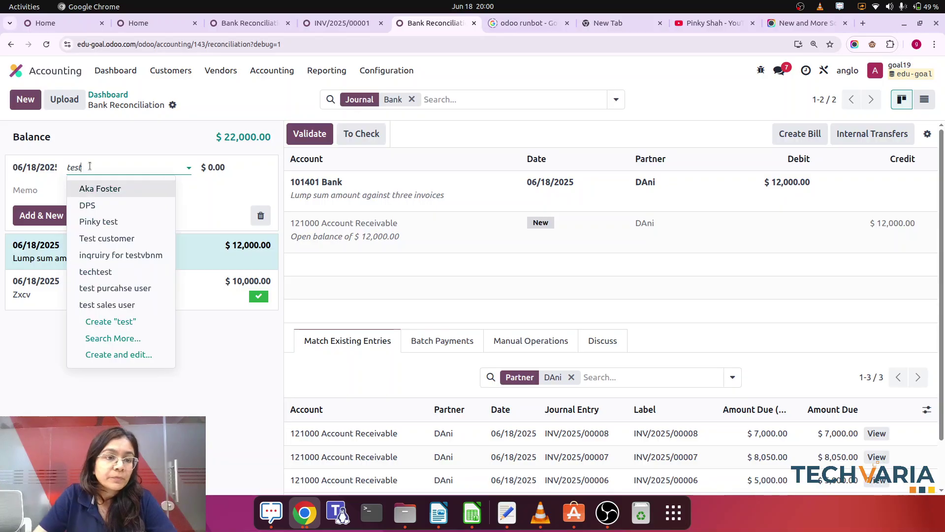
left_click(124, 239)
left_click(237, 170)
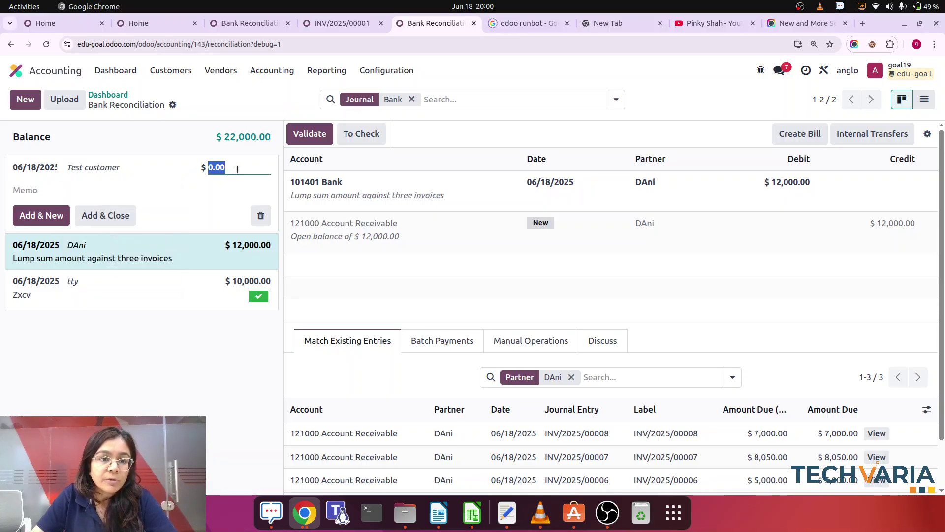
type("10000")
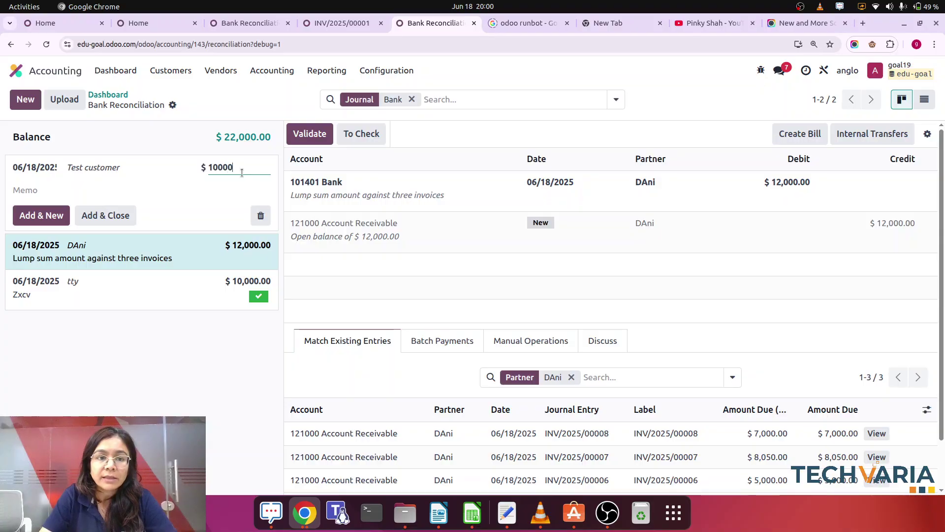
left_click(99, 215)
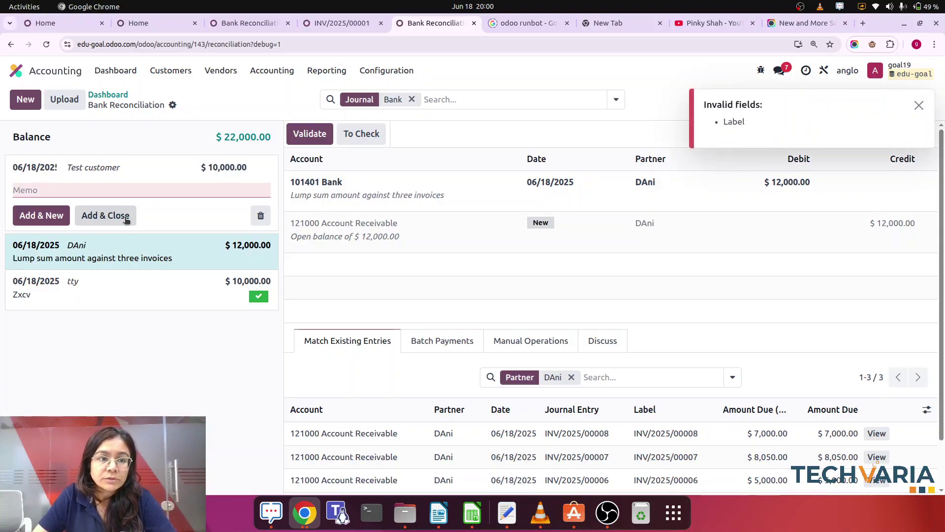
left_click(62, 191)
type("lump")
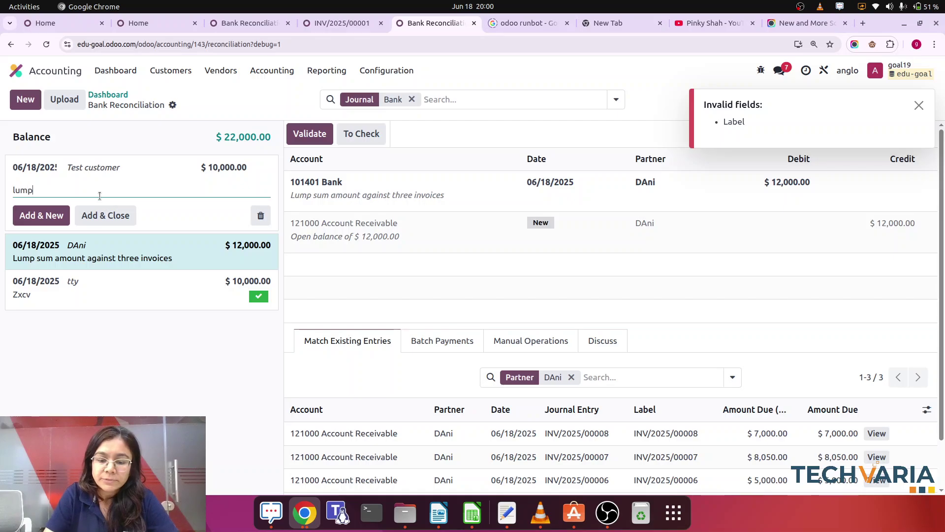
type(" sum amoun")
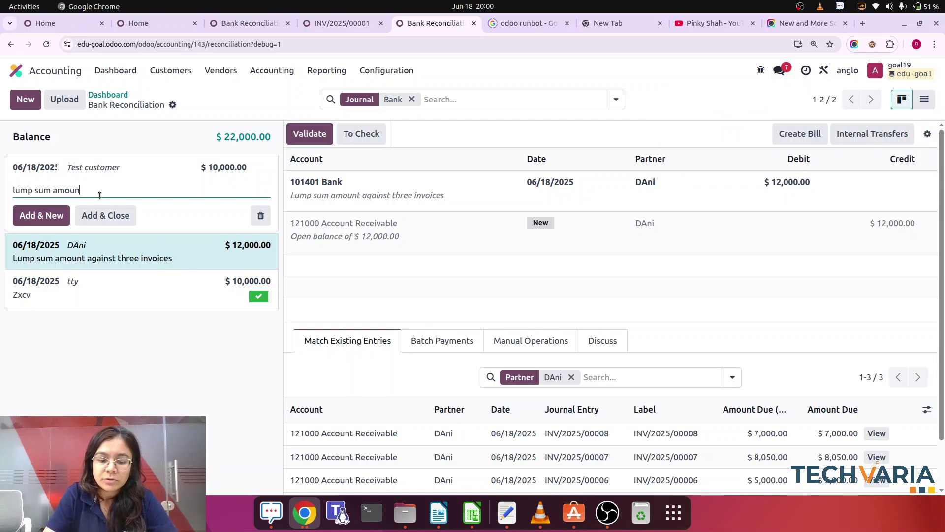
key("BackSpace")
key("BackSpace")
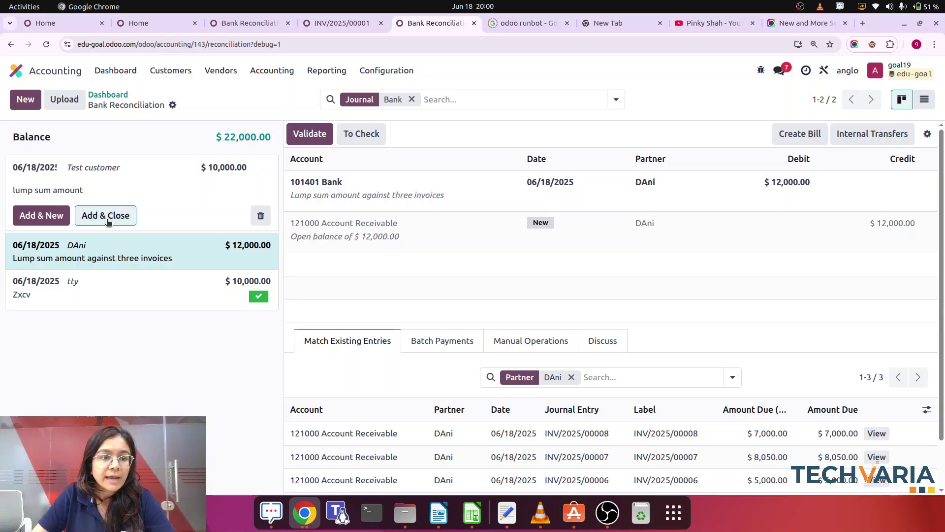
left_click(106, 216)
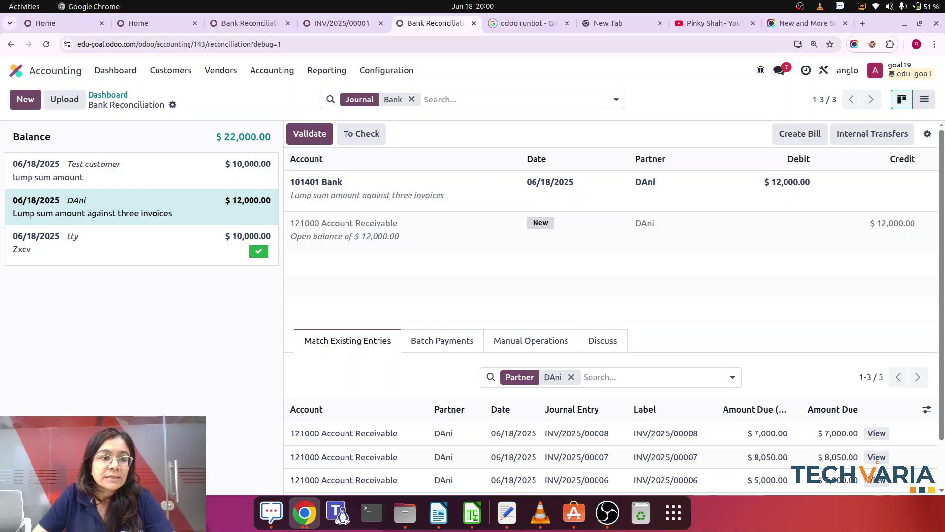
Match the Test customer $10,000 transaction to INV/2025/00011, INV/2025/00010 and INV/2025/00009
left_click(136, 175)
scroll(598, 355, "down", 2)
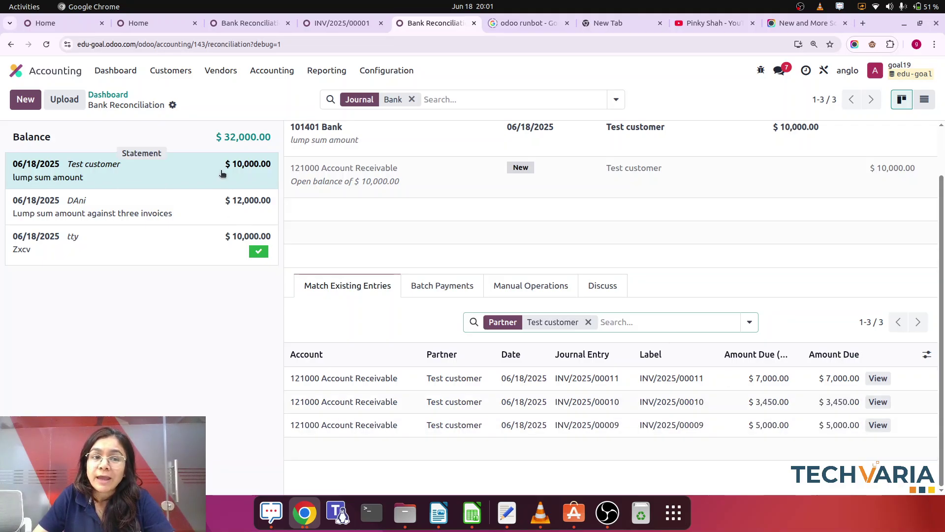
scroll(545, 404, "up", 2)
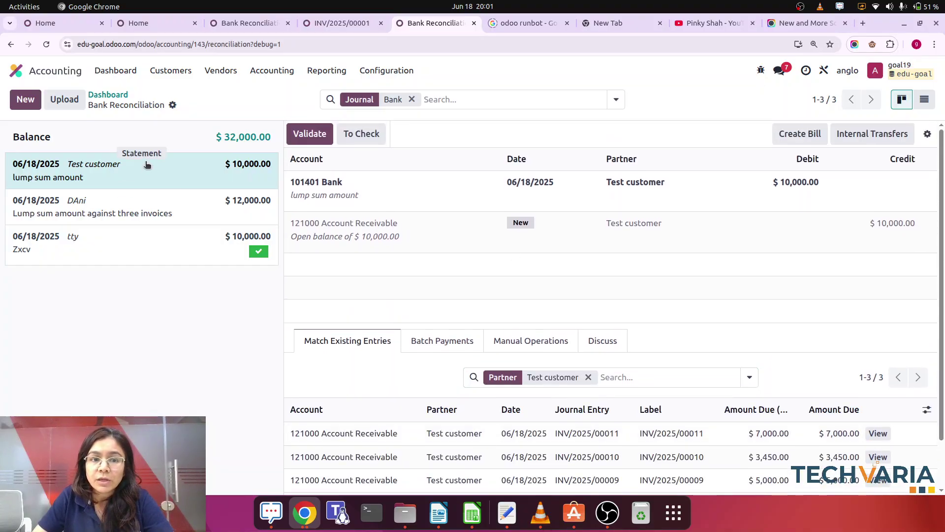
left_click(401, 433)
scroll(411, 453, "down", 2)
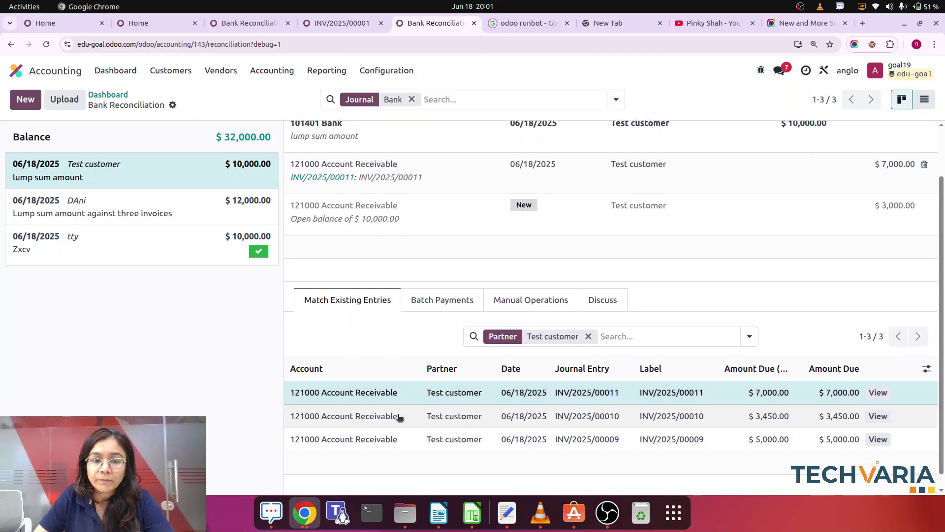
left_click(402, 418)
left_click(403, 441)
scroll(422, 436, "up", 2)
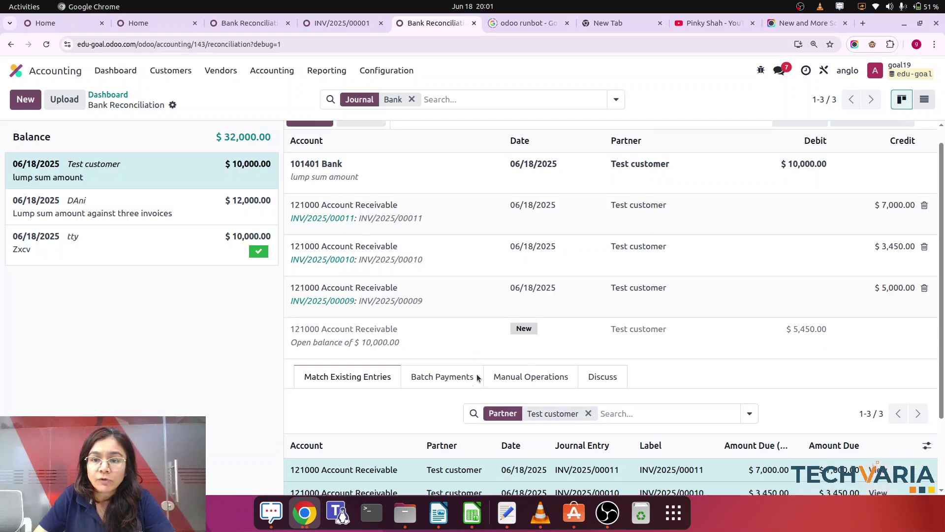
Try 3,000 on INV/2025/00011, then set the INV/2025/00010 allocation to $2,000
left_click(450, 228)
scroll(454, 235, "down", 3)
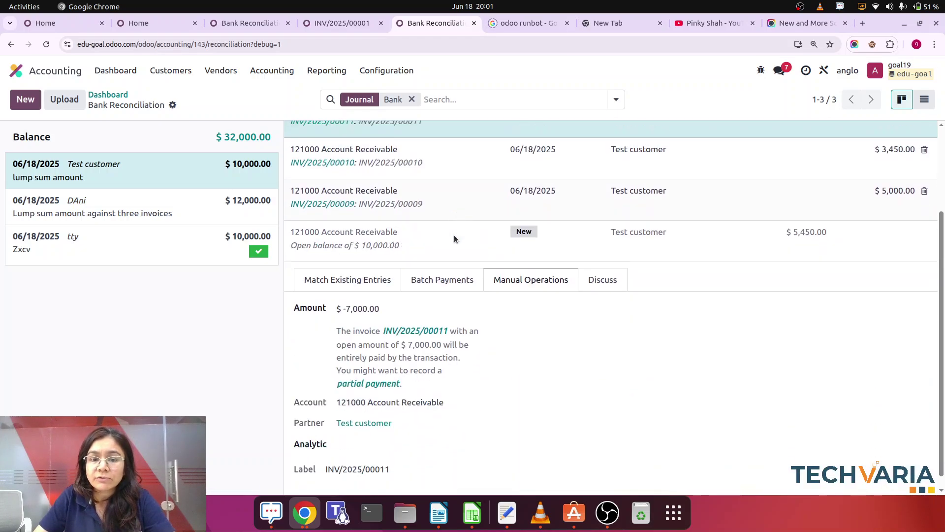
double_click(386, 295)
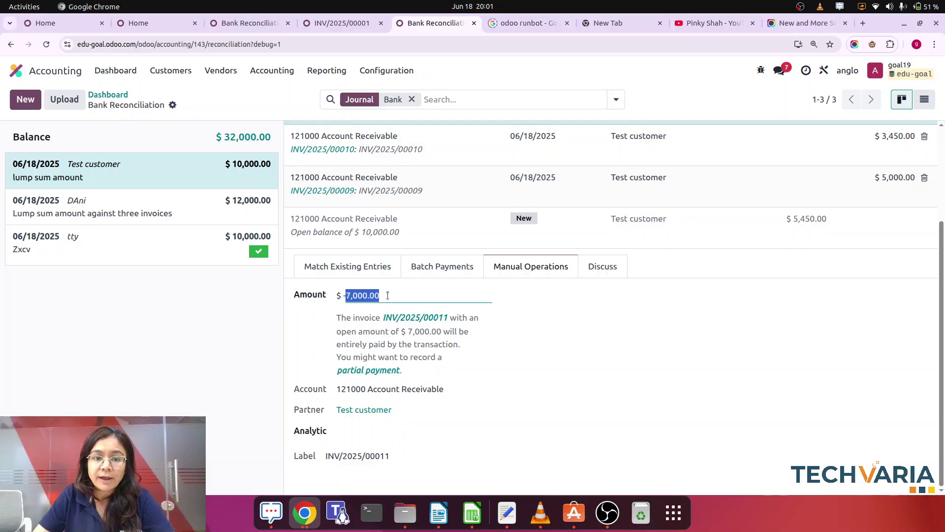
type("3000")
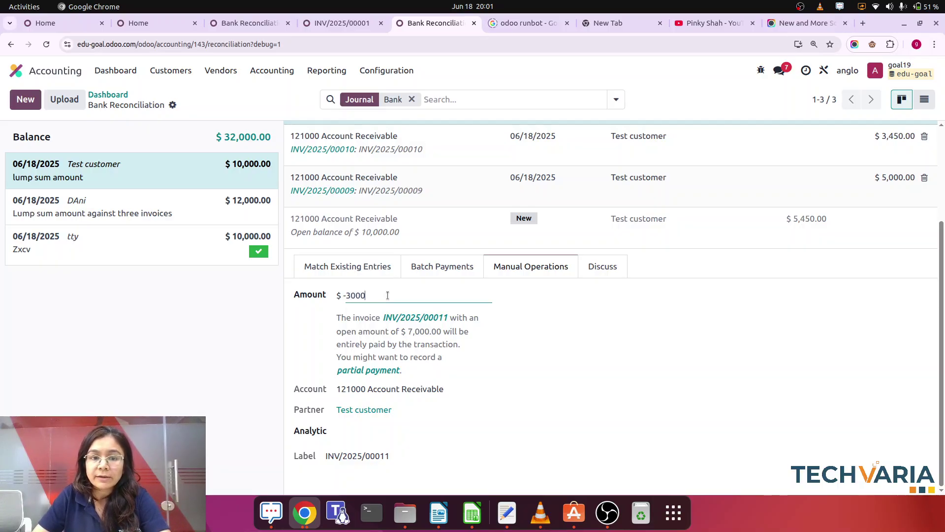
left_click(208, 359)
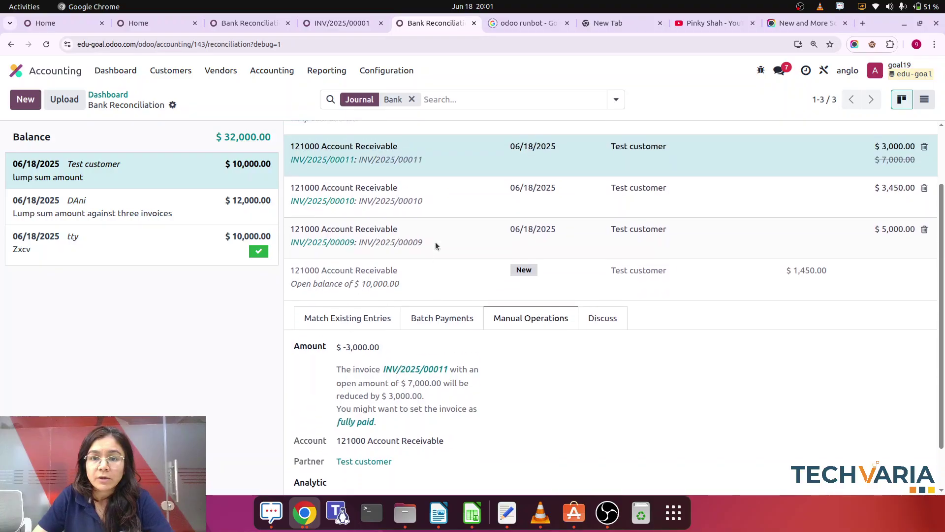
scroll(524, 202, "up", 1)
left_click(456, 216)
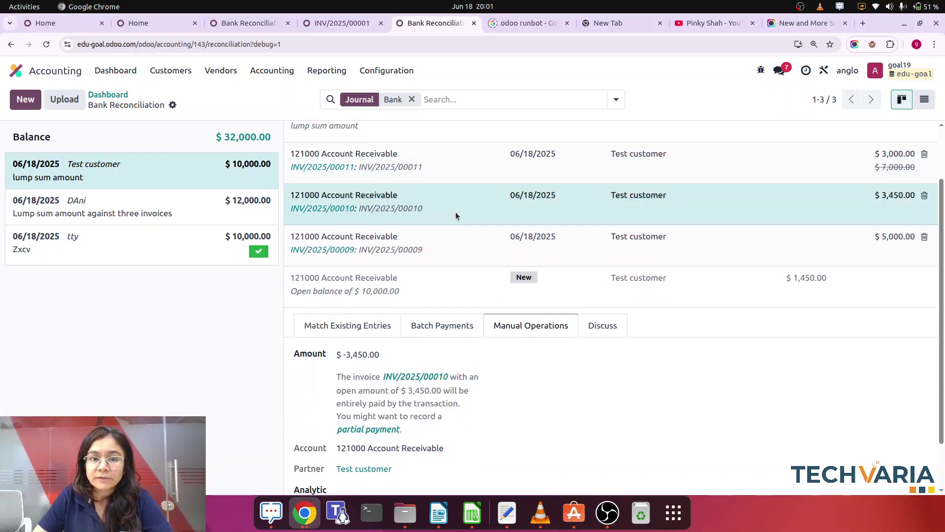
double_click(395, 353)
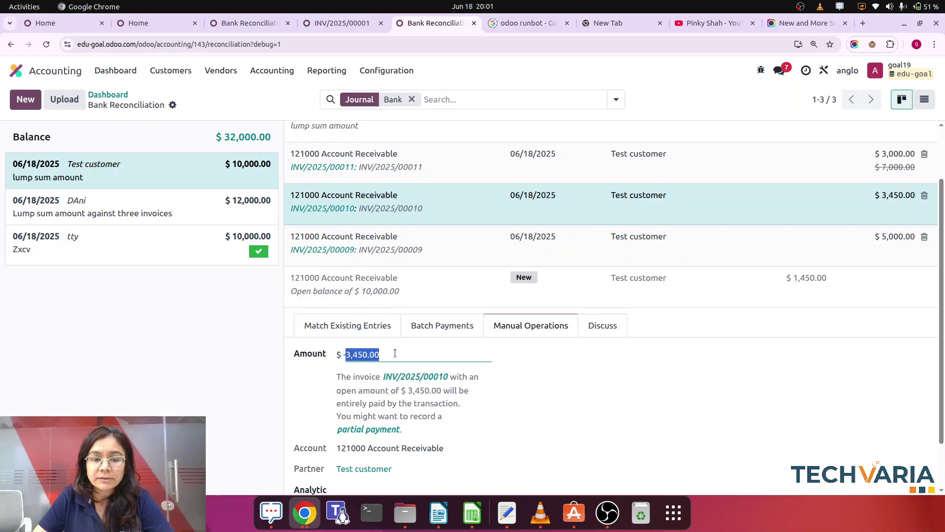
type("1")
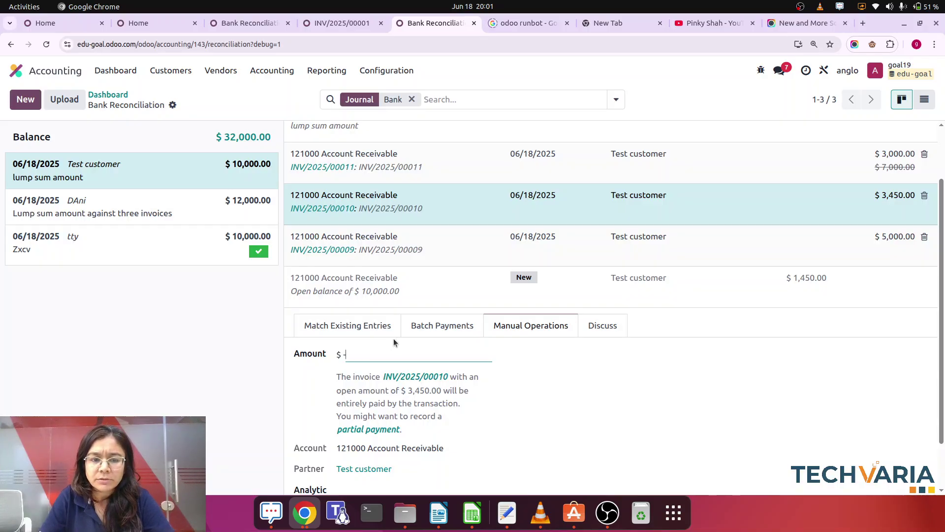
type("2000")
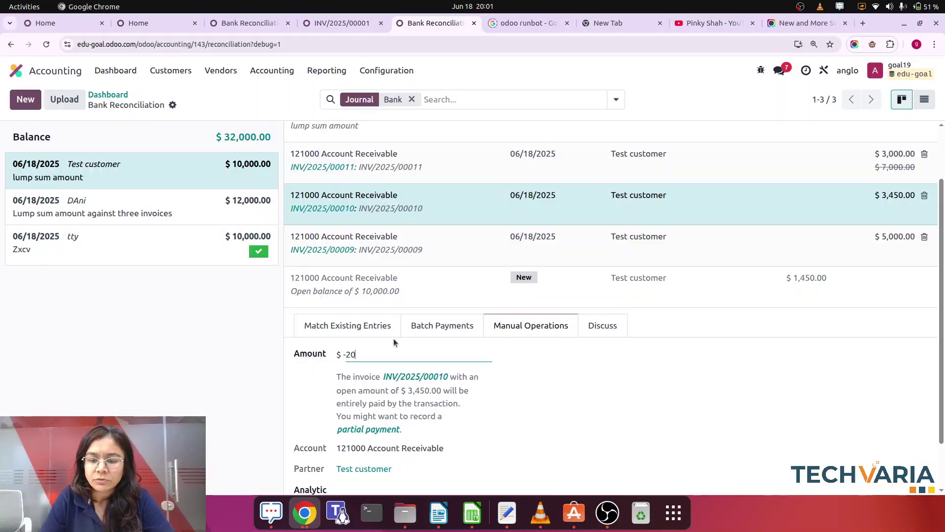
left_click(108, 361)
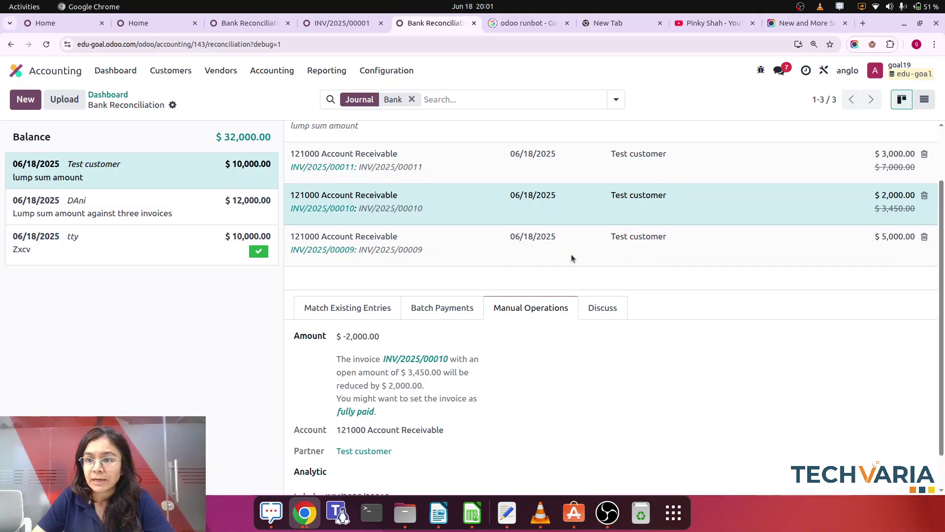
Set the INV/2025/00011 and INV/2025/00009 allocations to $4,000 each
left_click(721, 166)
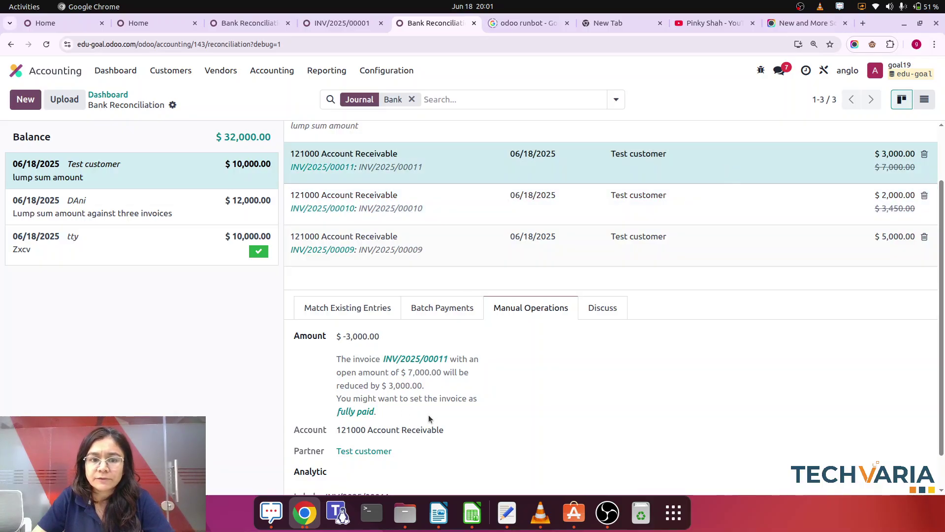
left_click(390, 335)
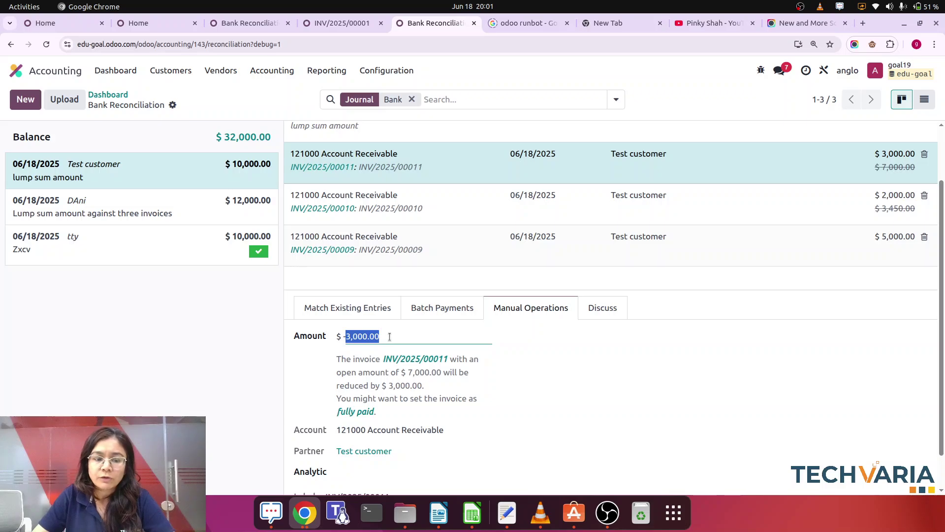
type("4,00")
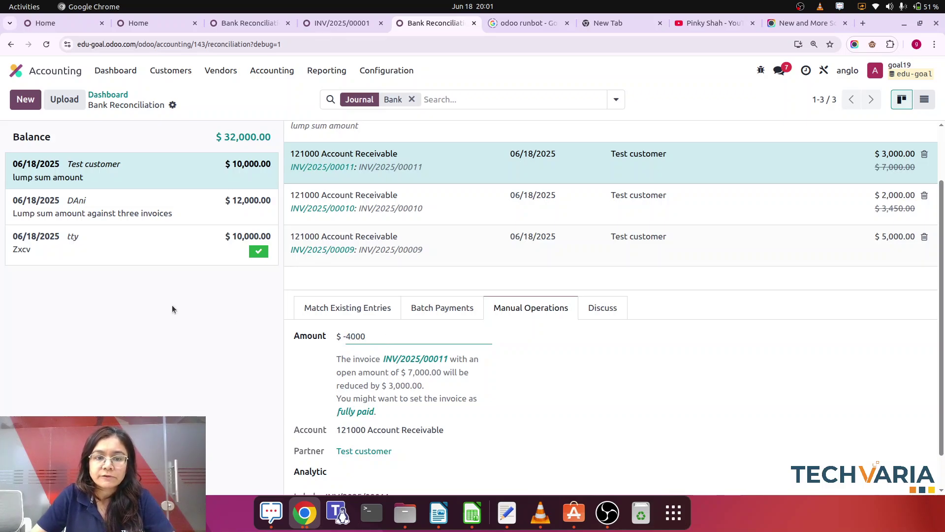
type("0")
left_click(173, 310)
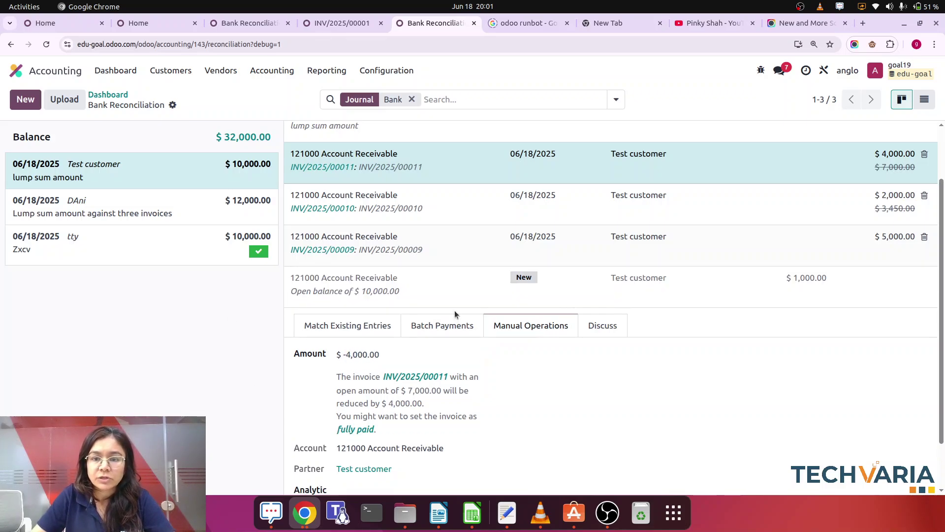
left_click(672, 250)
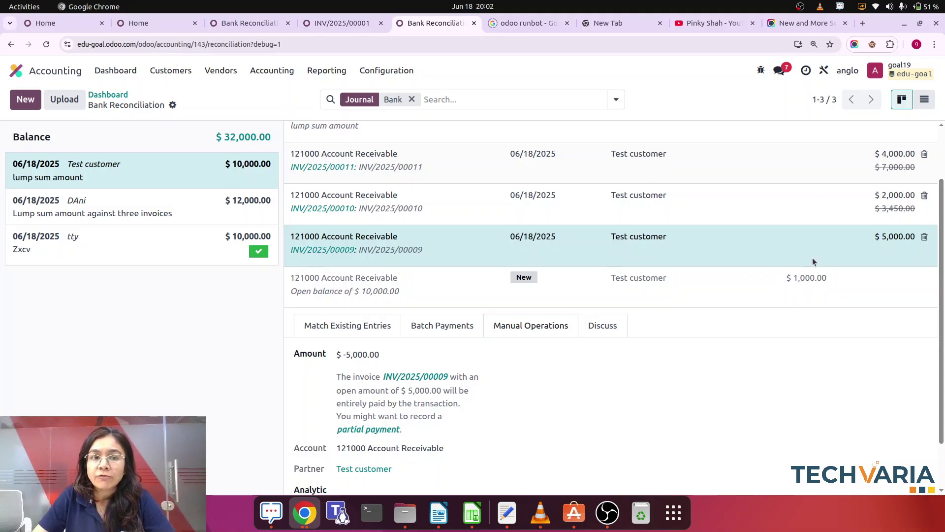
left_click(783, 253)
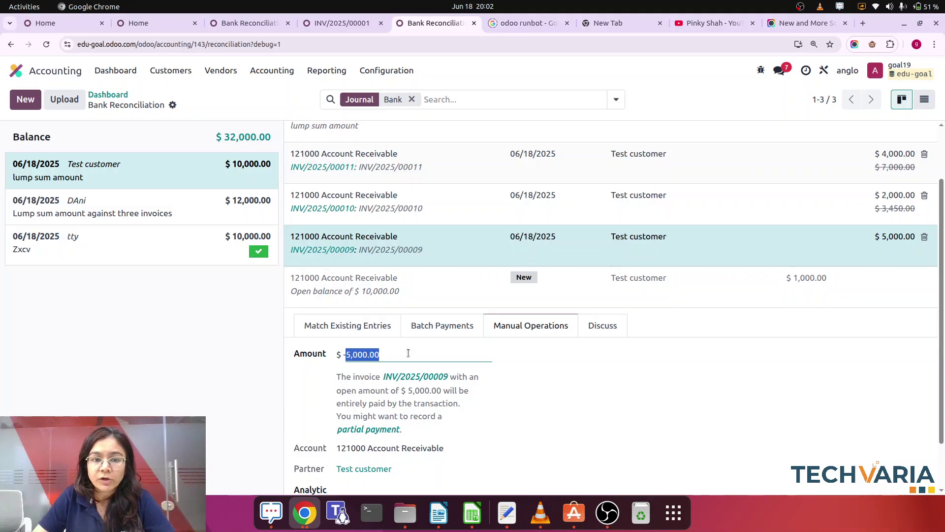
type("4000")
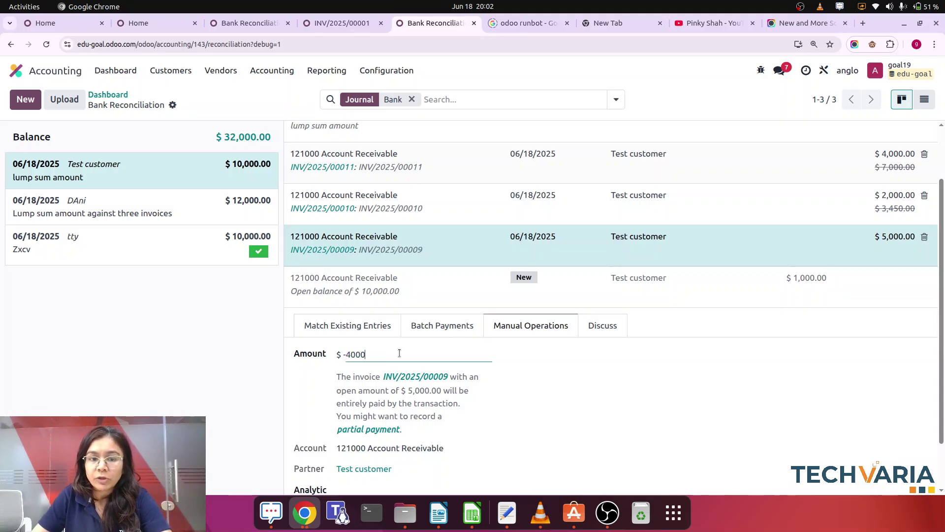
left_click(110, 410)
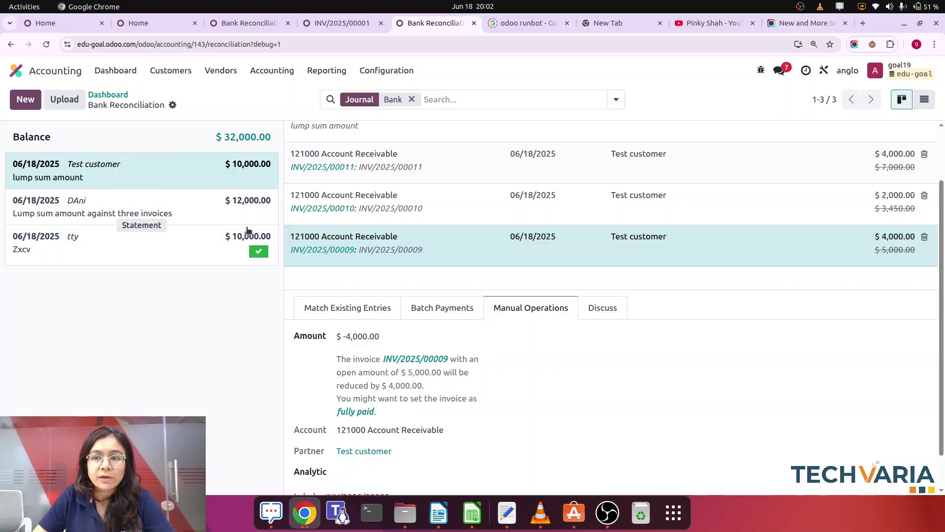
scroll(943, 223, "up", 2)
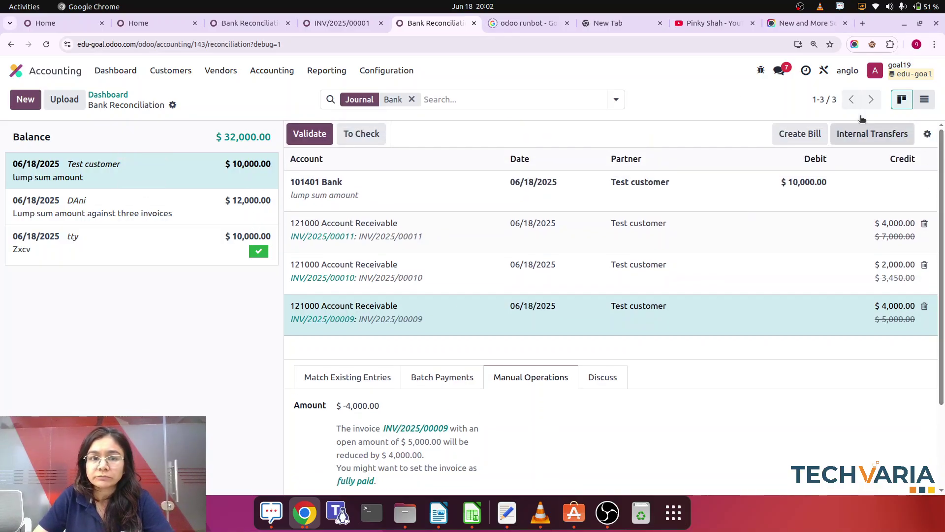
Validate the Test customer transaction and reconcile the remaining statement line
left_click(313, 143)
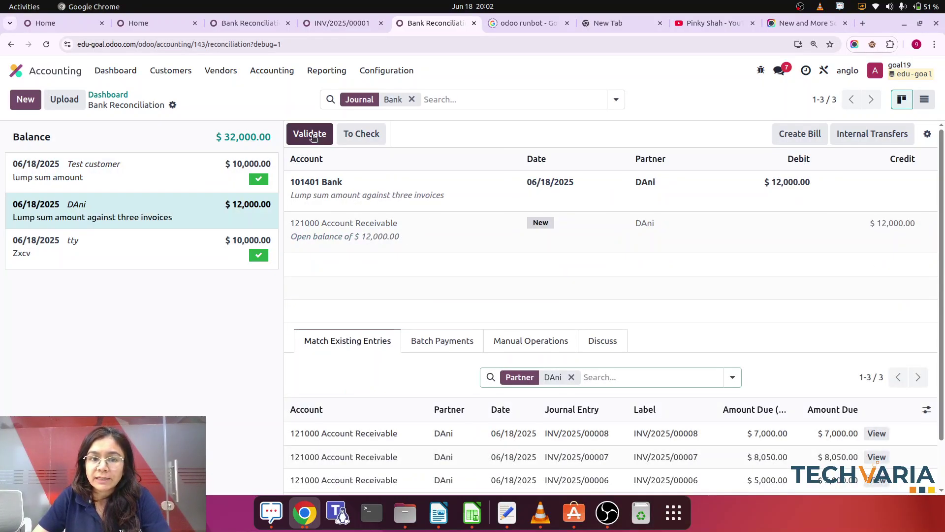
left_click(313, 137)
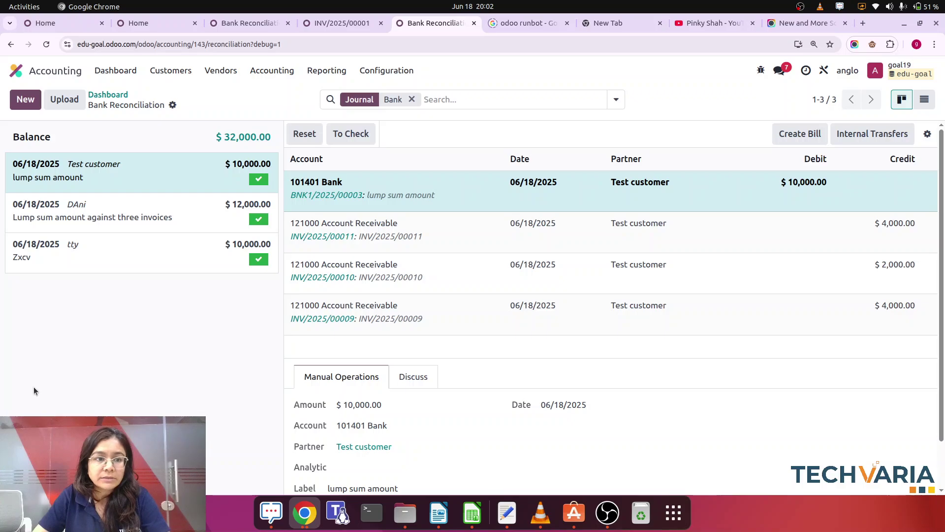
left_click(171, 72)
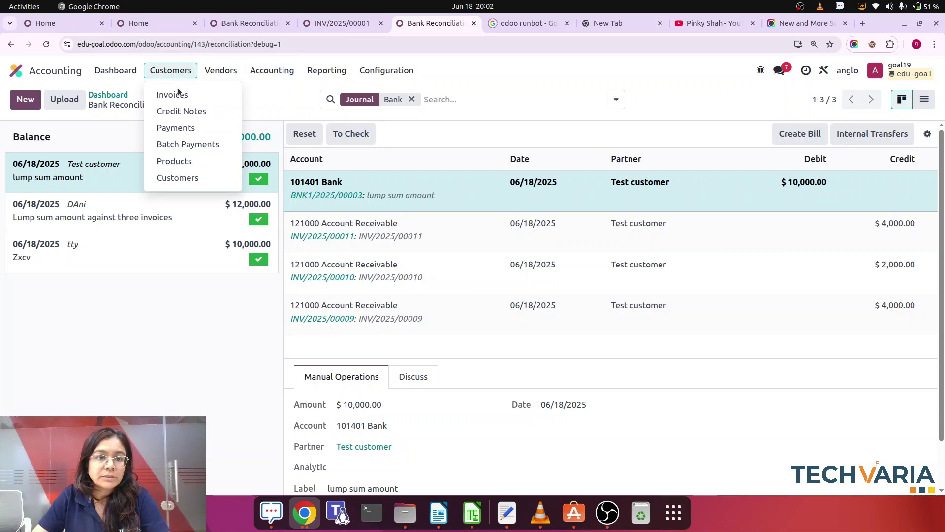
Review invoices 00011, 00010 and 00009: Partial, with $3,000, $1,450 and $1,000 still due
left_click(178, 97)
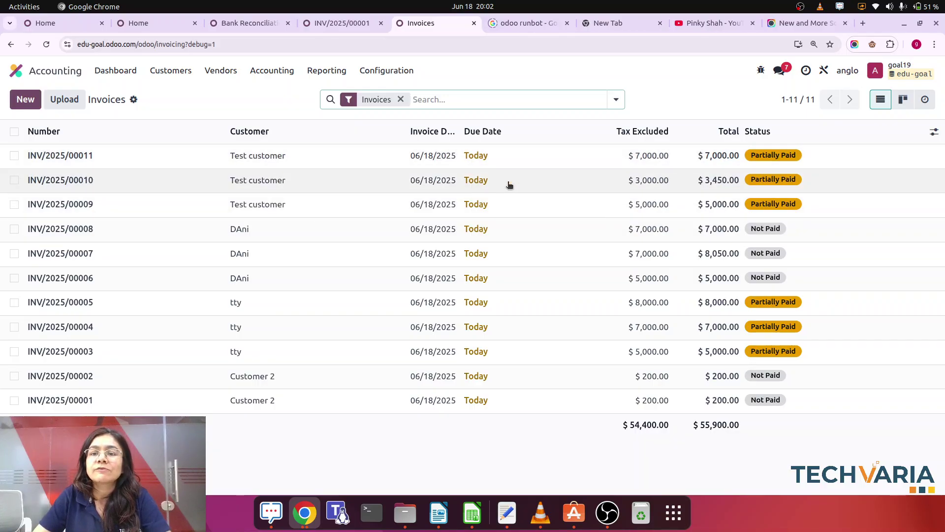
left_click(140, 159)
scroll(450, 305, "down", 3)
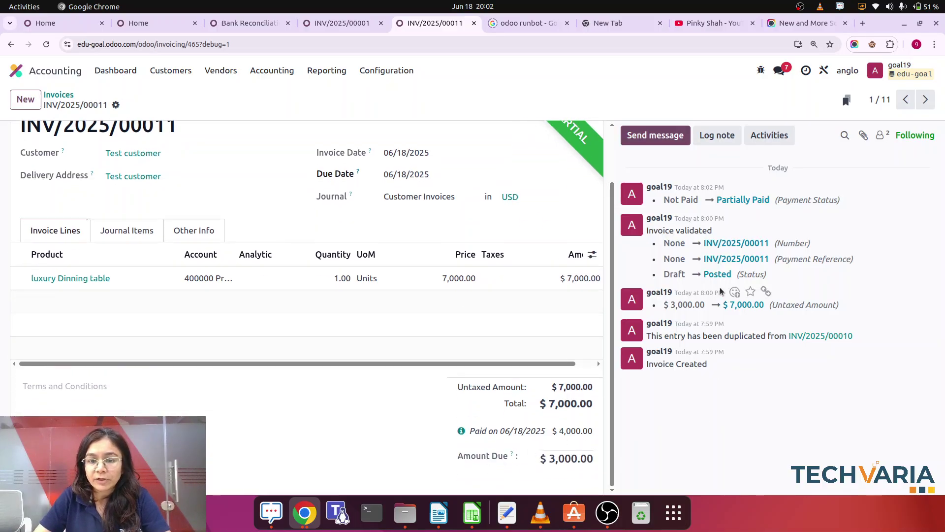
left_click(926, 99)
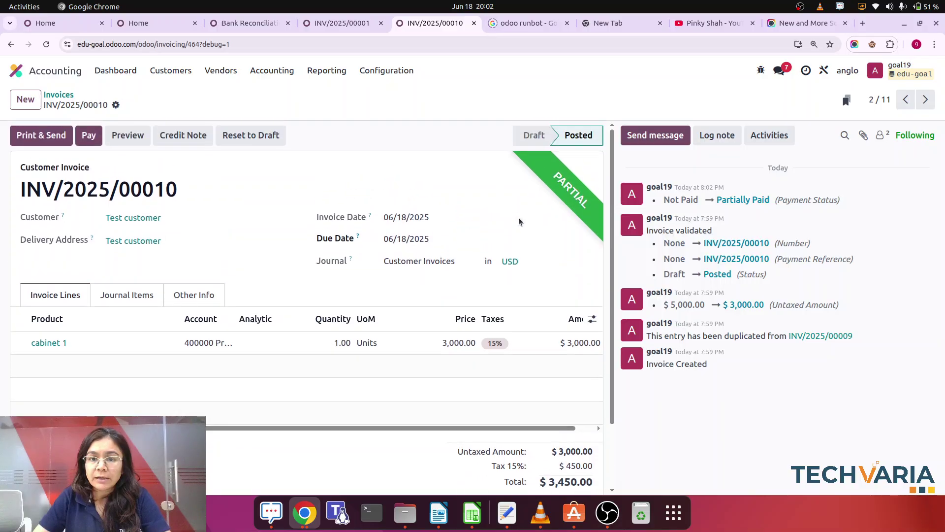
scroll(443, 325, "down", 3)
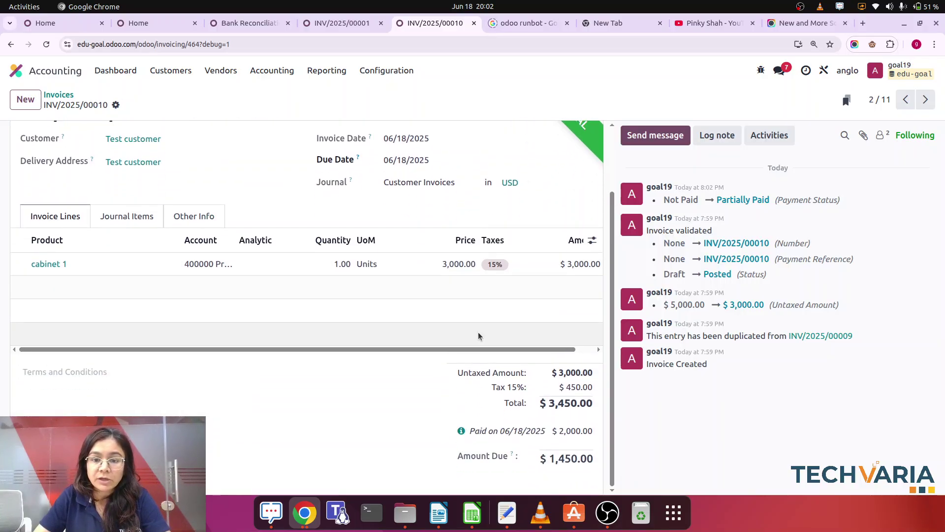
scroll(556, 450, "up", 2)
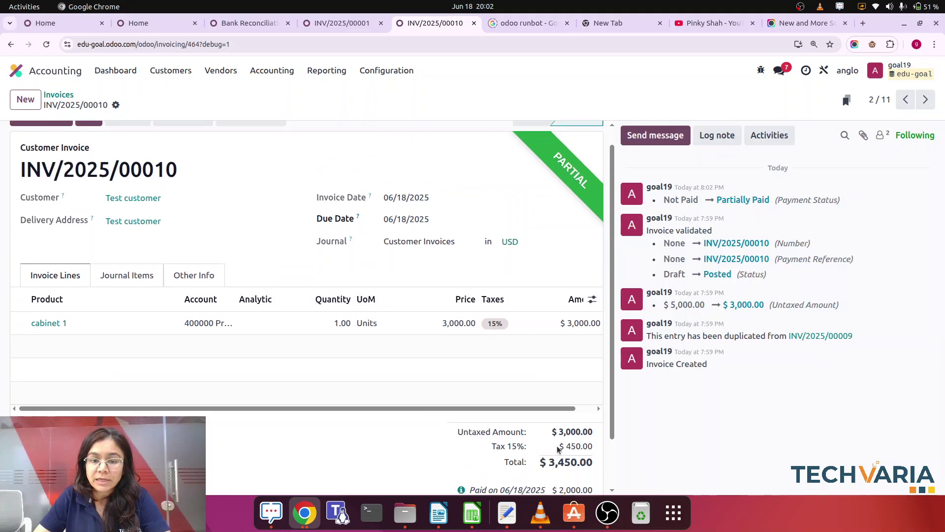
scroll(559, 442, "down", 2)
left_click(926, 99)
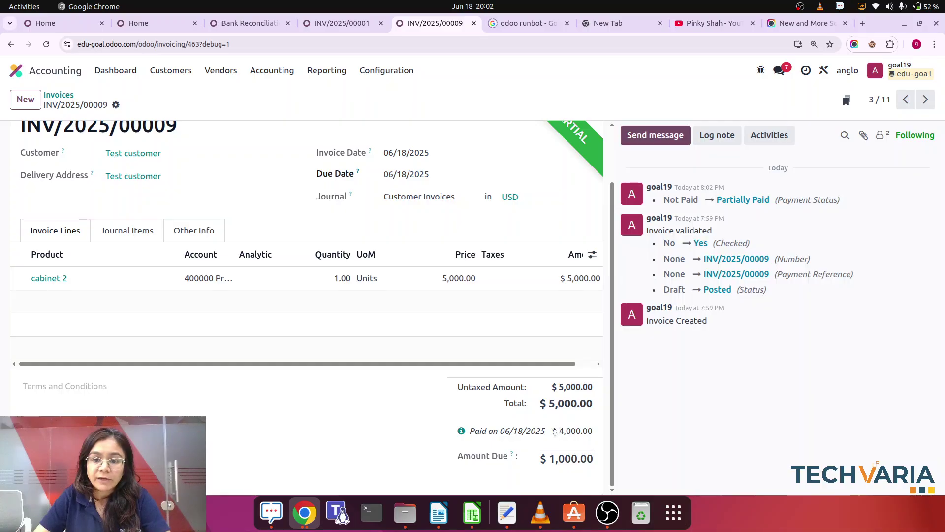
left_click(904, 99)
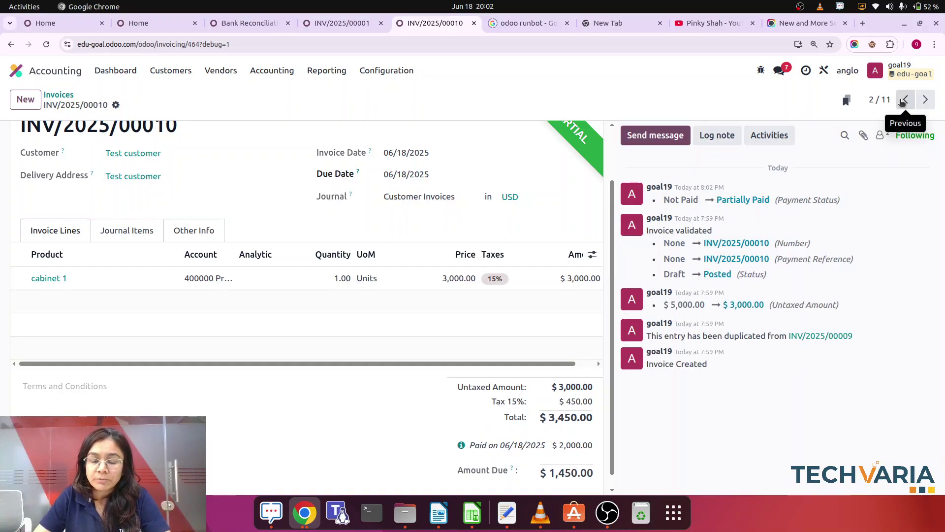
left_click(903, 100)
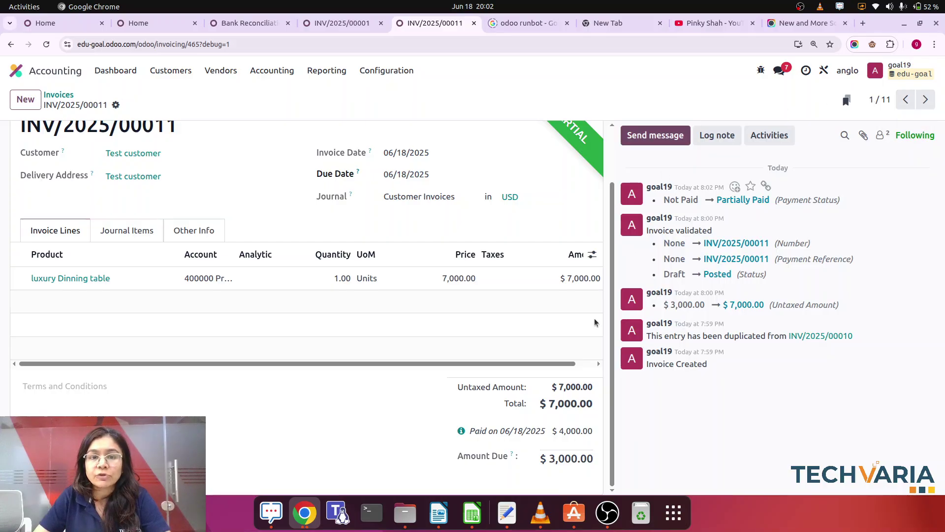
scroll(337, 354, "up", 2)
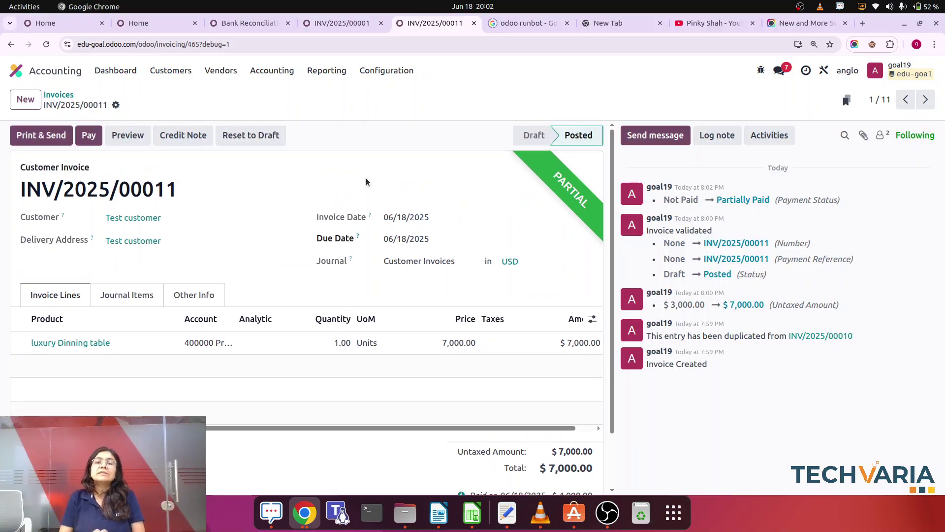